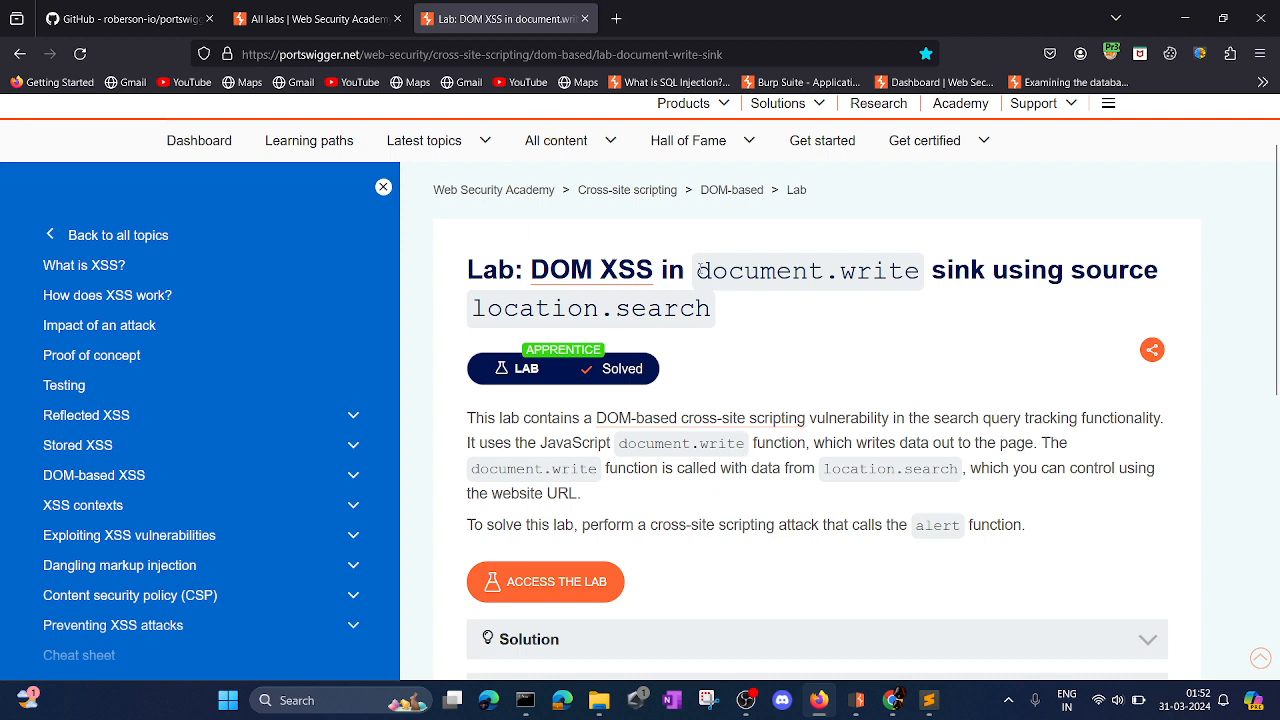
Highlight document.write in the lab title and show the test.html notes in a maximized Sublime Text window.
{"action": "left_click_drag", "start_coordinate": [697, 270], "coordinate": [922, 272]}
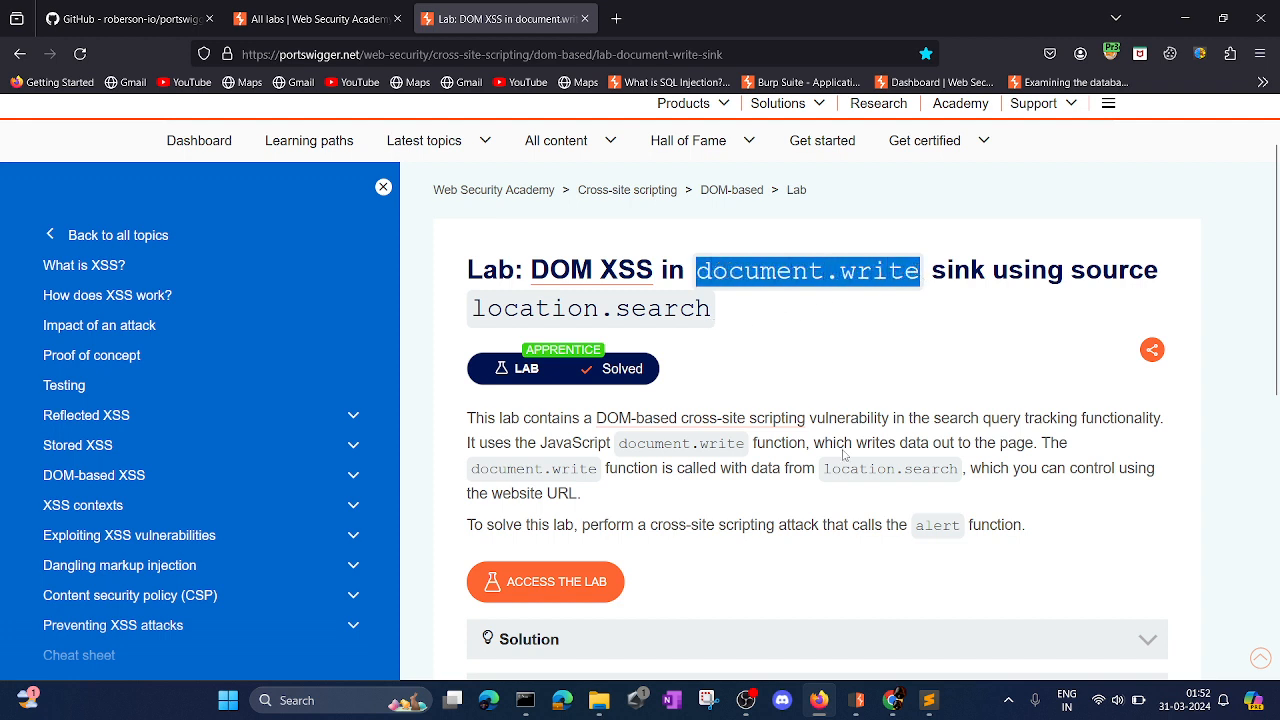
{"action": "left_click", "coordinate": [929, 700]}
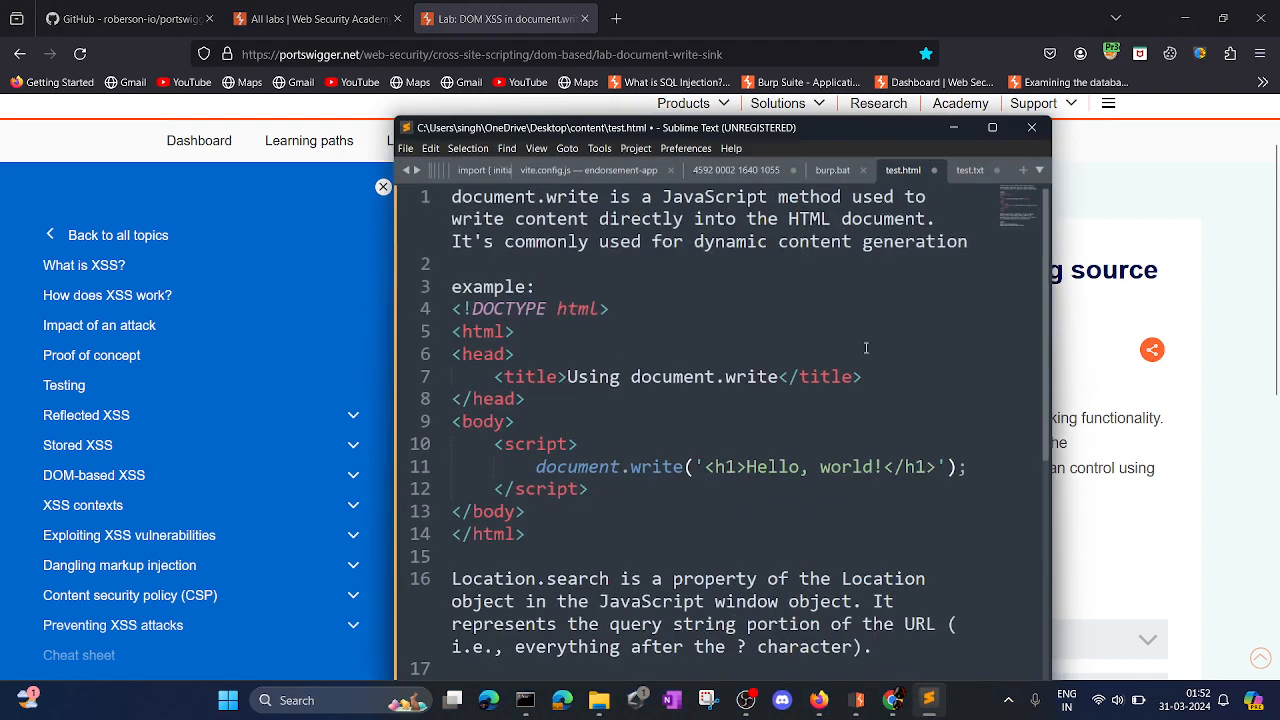
{"action": "left_click", "coordinate": [992, 127]}
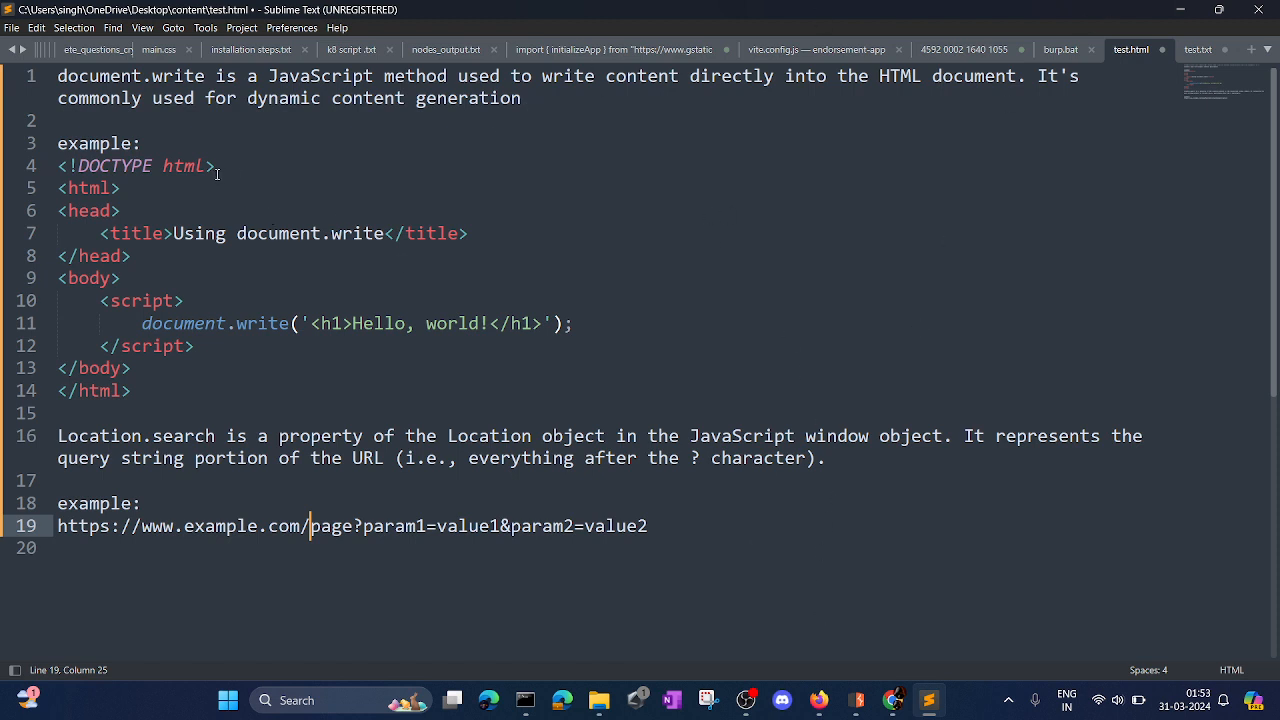
{"action": "left_click", "coordinate": [818, 700]}
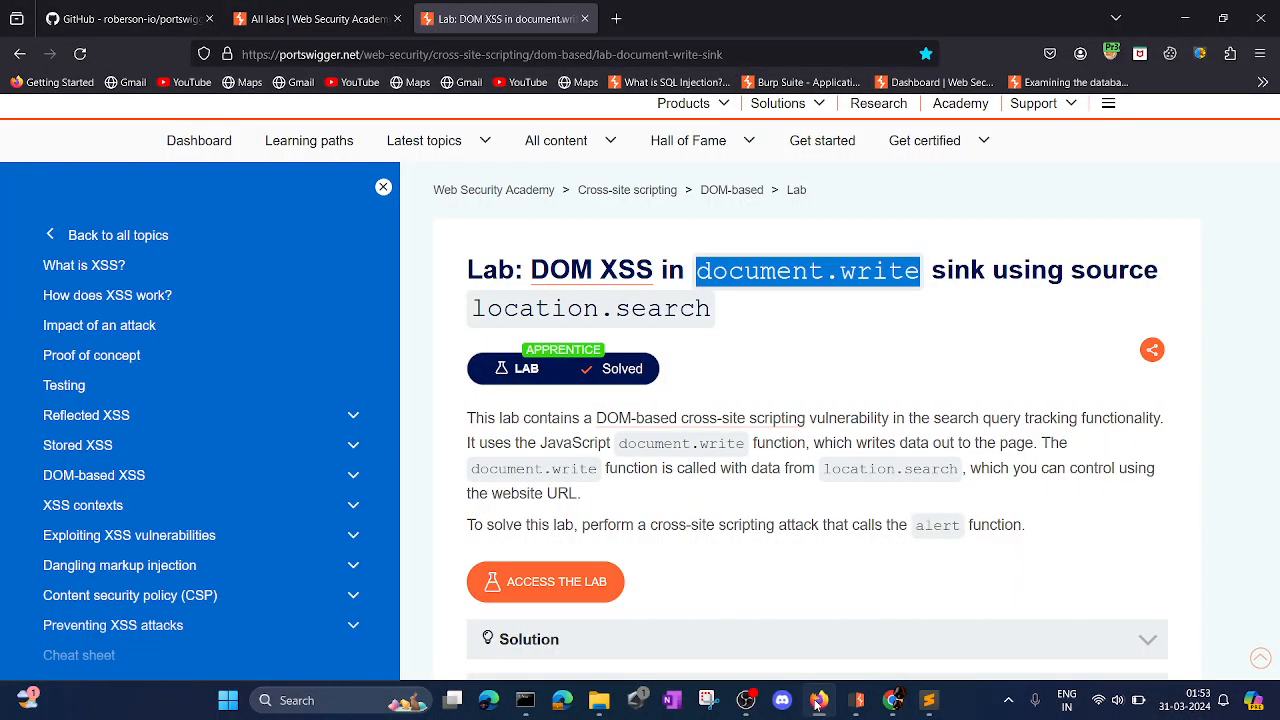
{"action": "left_click", "coordinate": [818, 700]}
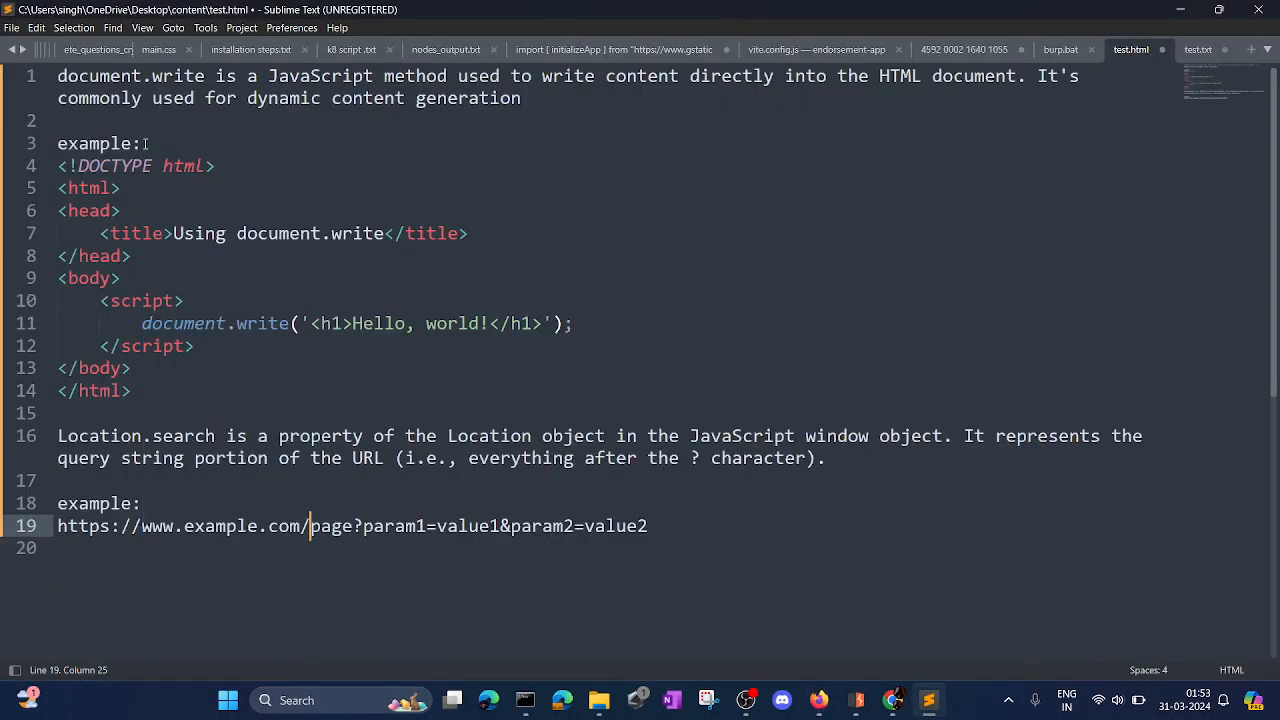
Append "(SINK)" to the document.write definition and "(source)" to the Location.search definition in the notes.
{"action": "left_click", "coordinate": [544, 104]}
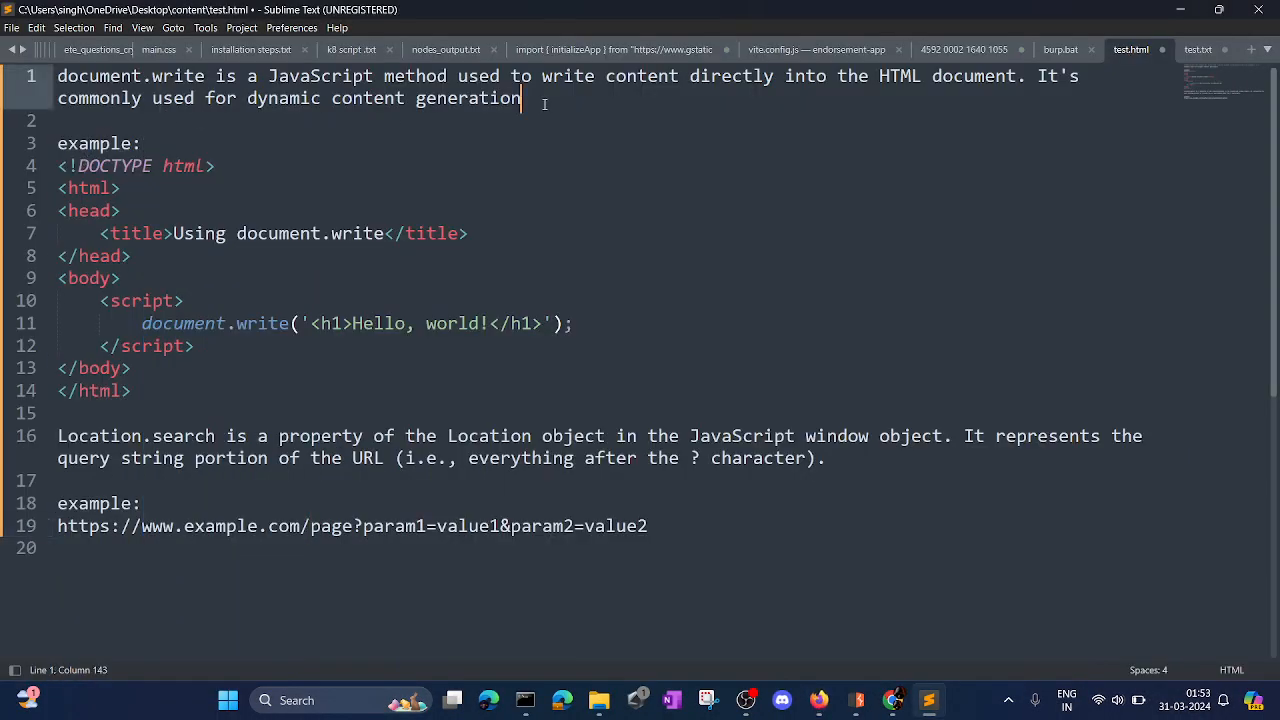
{"action": "type", "text": "(SIN"}
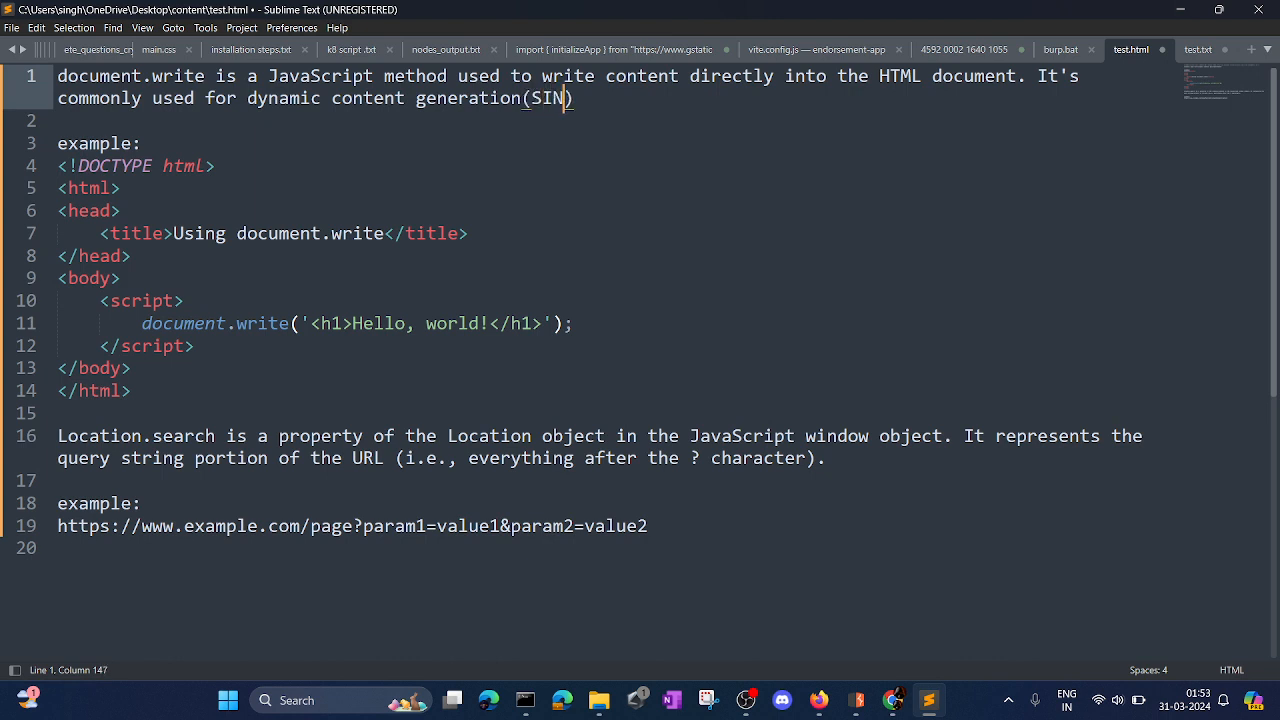
{"action": "type", "text": "K"}
{"action": "left_click", "coordinate": [846, 459]}
{"action": "type", "text": "(source"}
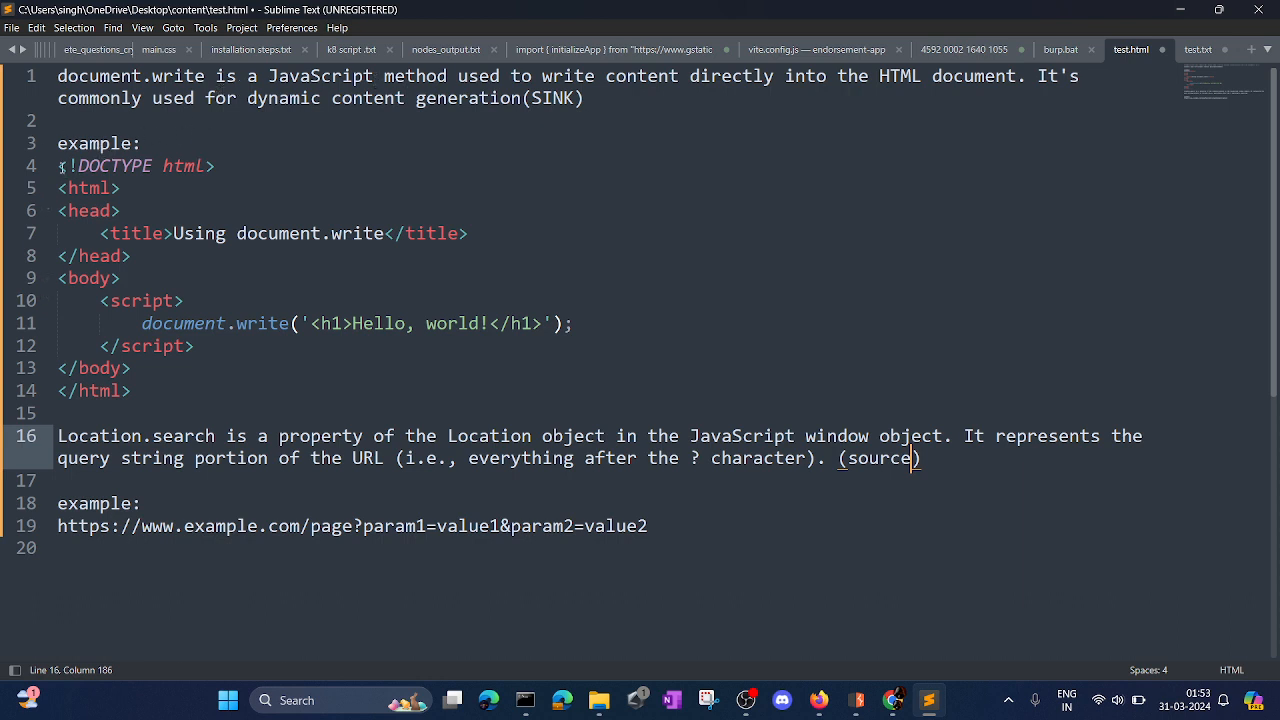
Examine the example HTML page, its document.write call and the SINK label in the notes.
{"action": "left_click_drag", "start_coordinate": [58, 166], "coordinate": [133, 391]}
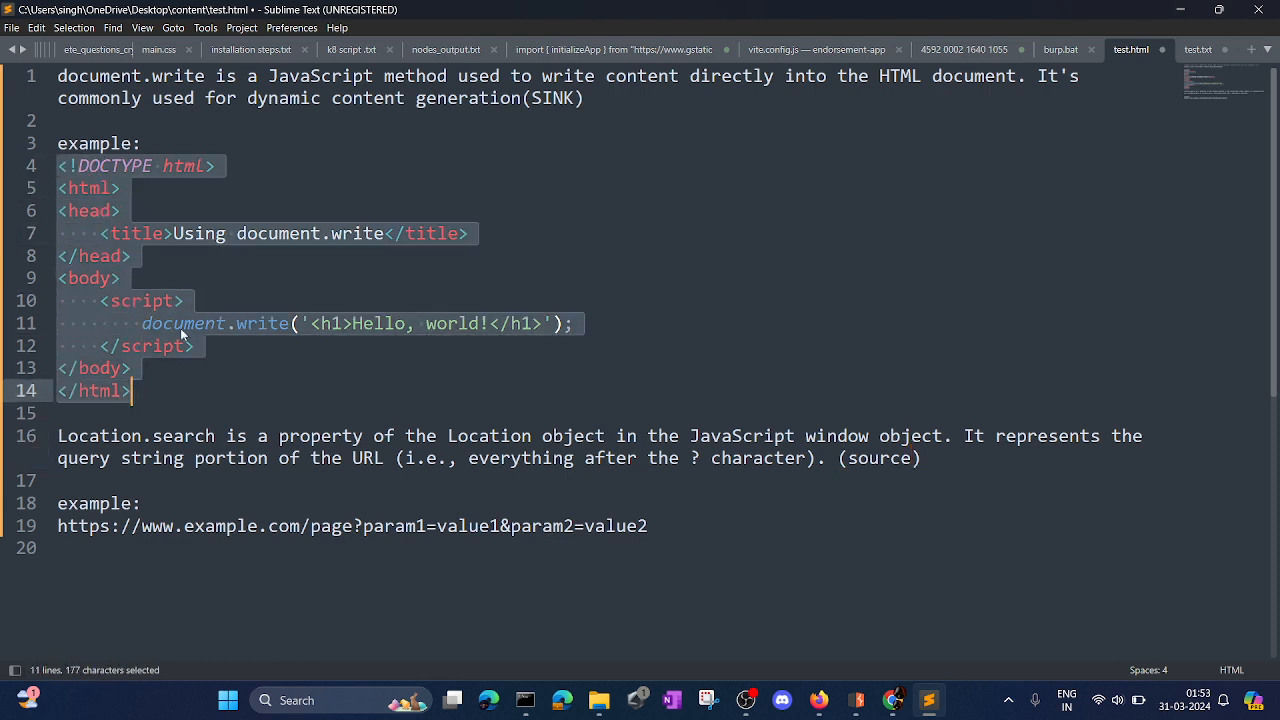
{"action": "left_click", "coordinate": [130, 280]}
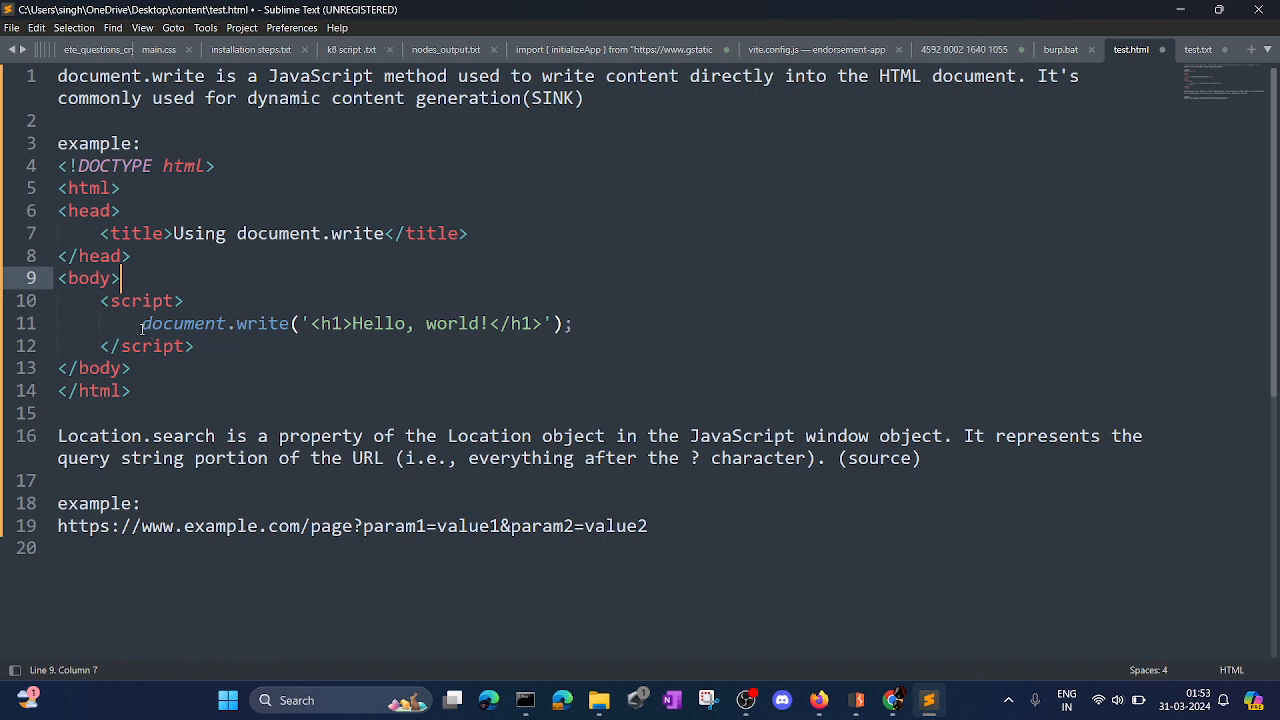
{"action": "left_click_drag", "start_coordinate": [141, 325], "coordinate": [565, 325]}
{"action": "left_click", "coordinate": [511, 325]}
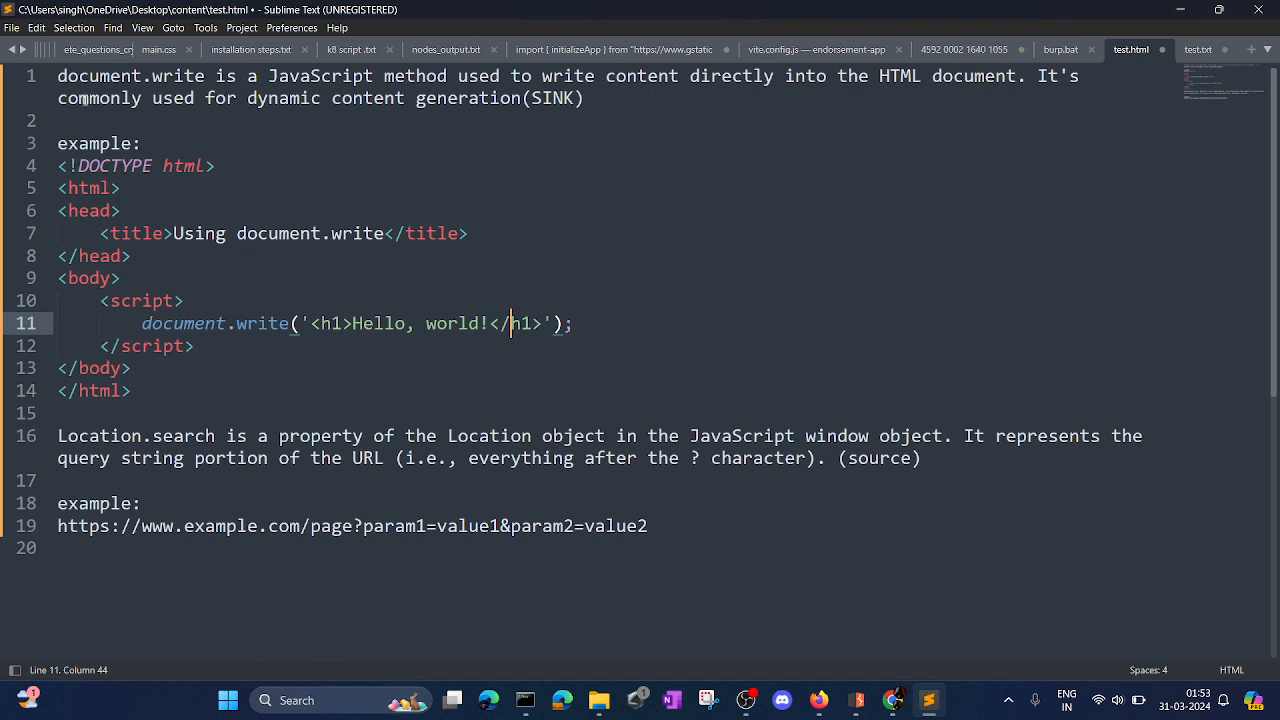
{"action": "left_click_drag", "start_coordinate": [531, 100], "coordinate": [573, 106]}
Examine the Location.search definition and the example URL's query string after the question mark.
{"action": "left_click_drag", "start_coordinate": [58, 440], "coordinate": [757, 440]}
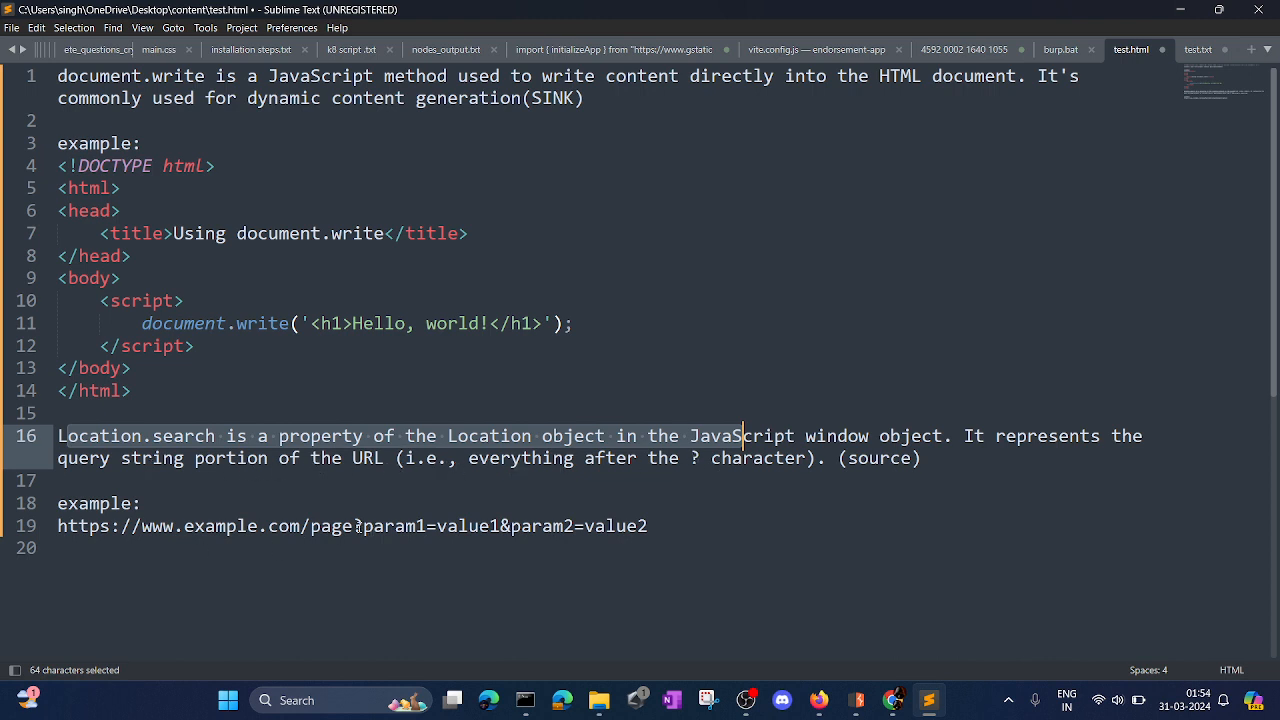
{"action": "left_click_drag", "start_coordinate": [354, 526], "coordinate": [363, 526]}
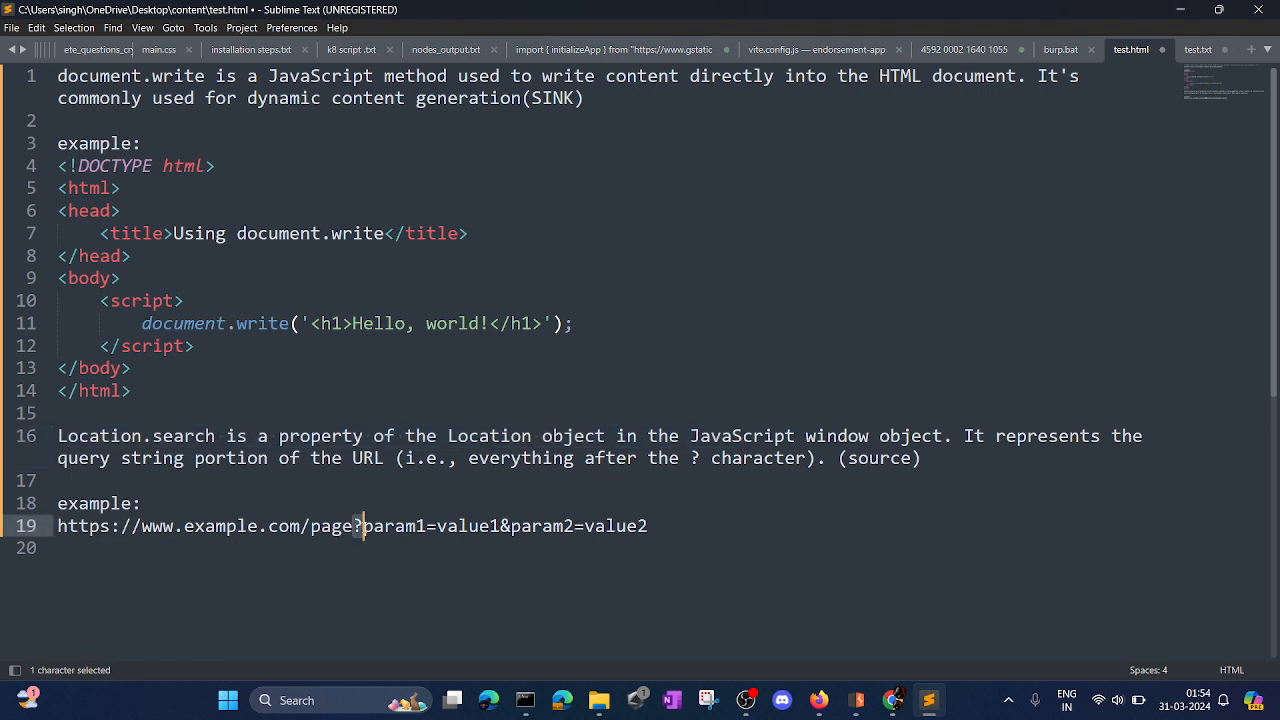
{"action": "left_click", "coordinate": [334, 528]}
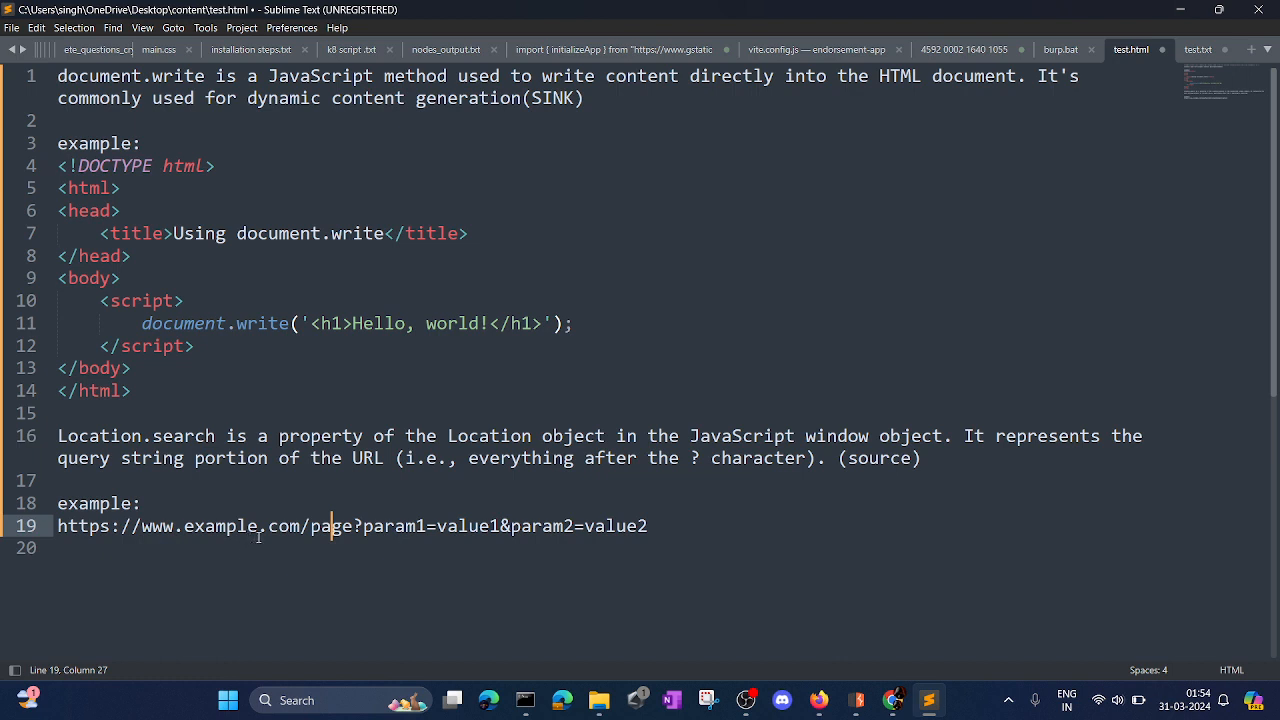
{"action": "key", "text": "Right"}
{"action": "key", "text": "Right"}
{"action": "left_click_drag", "start_coordinate": [371, 532], "coordinate": [595, 531]}
{"action": "left_click_drag", "start_coordinate": [364, 528], "coordinate": [664, 533]}
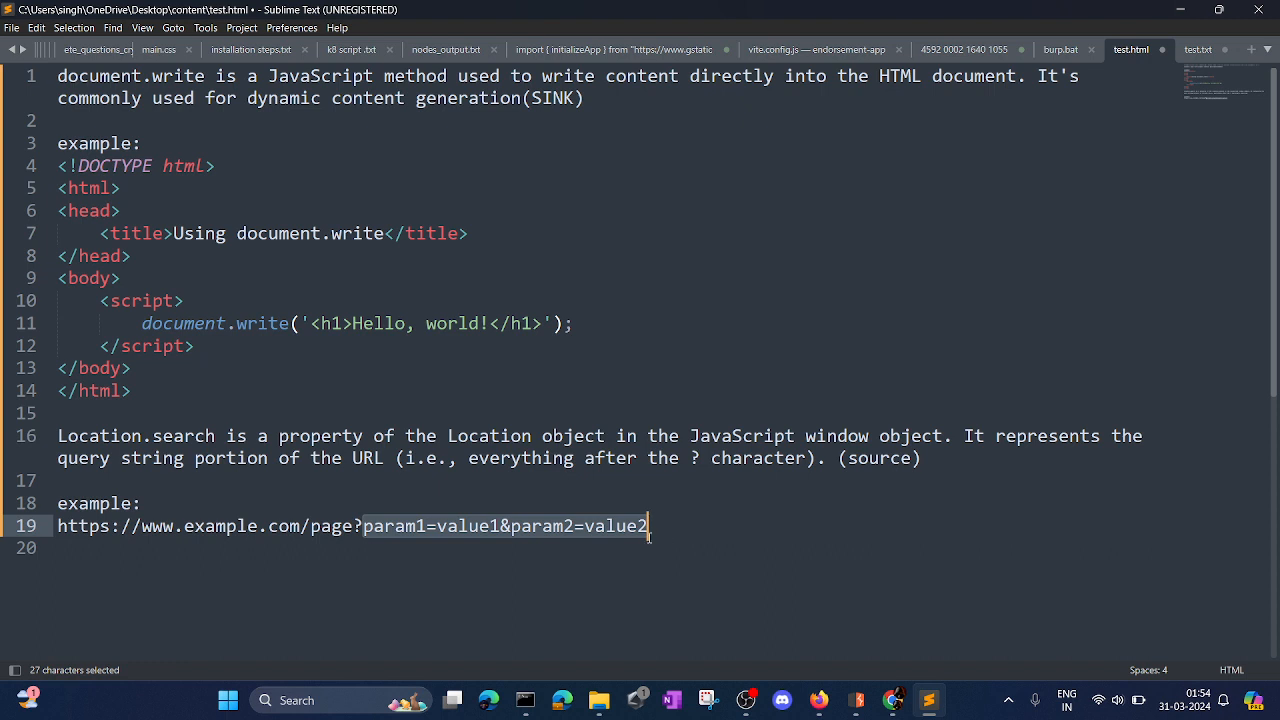
{"action": "left_click", "coordinate": [628, 526]}
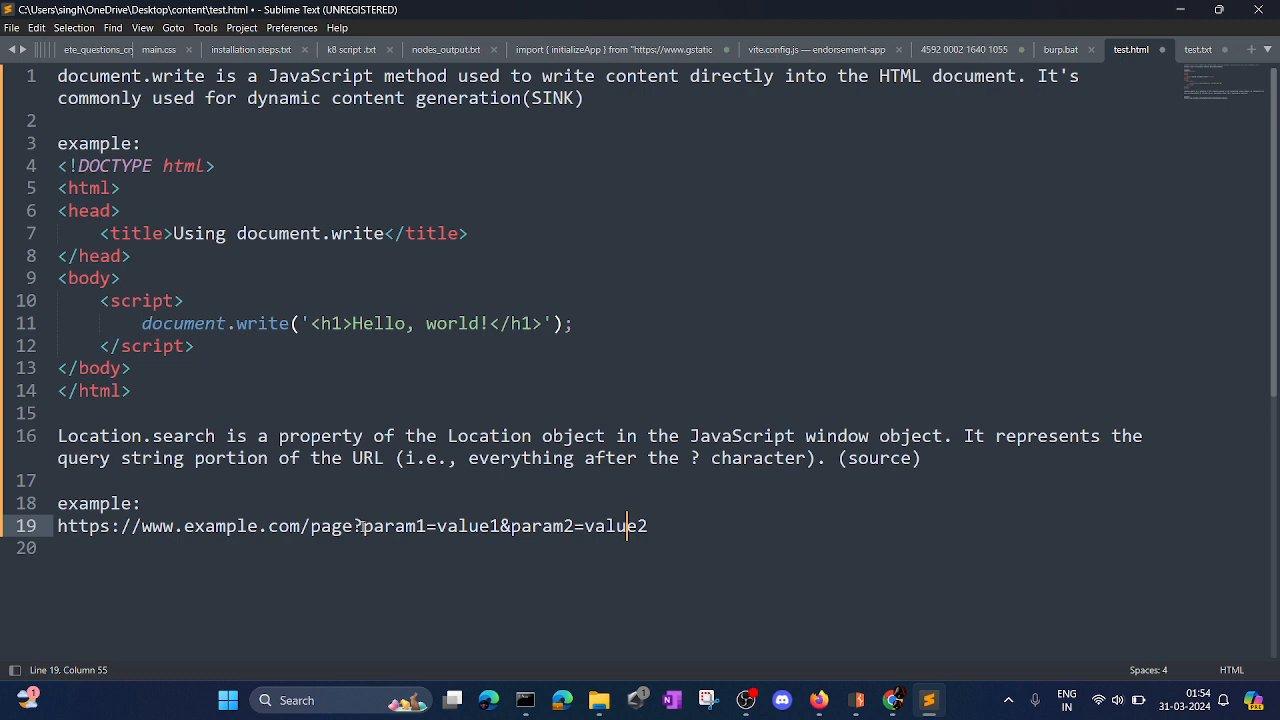
{"action": "left_click_drag", "start_coordinate": [362, 525], "coordinate": [648, 526]}
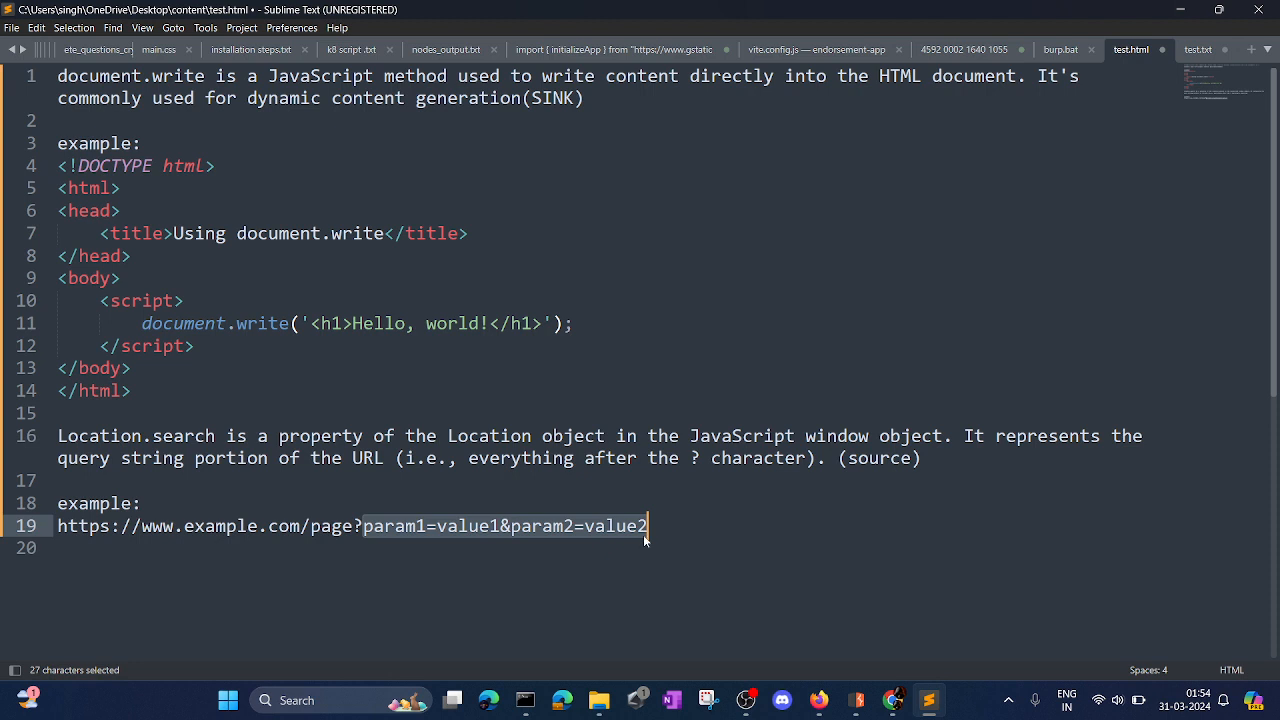
{"action": "left_click", "coordinate": [480, 540]}
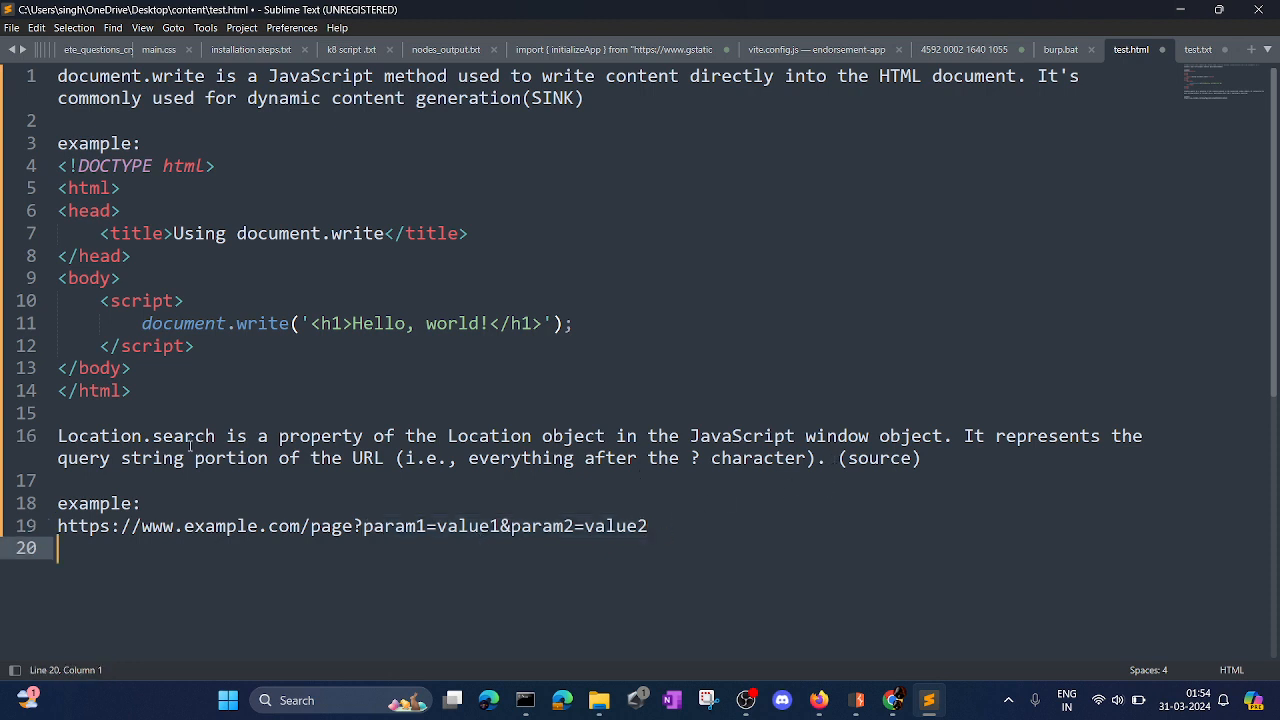
Compare Location.search and the example URL's parameter values with the document.write line in the script.
{"action": "left_click_drag", "start_coordinate": [215, 440], "coordinate": [88, 440]}
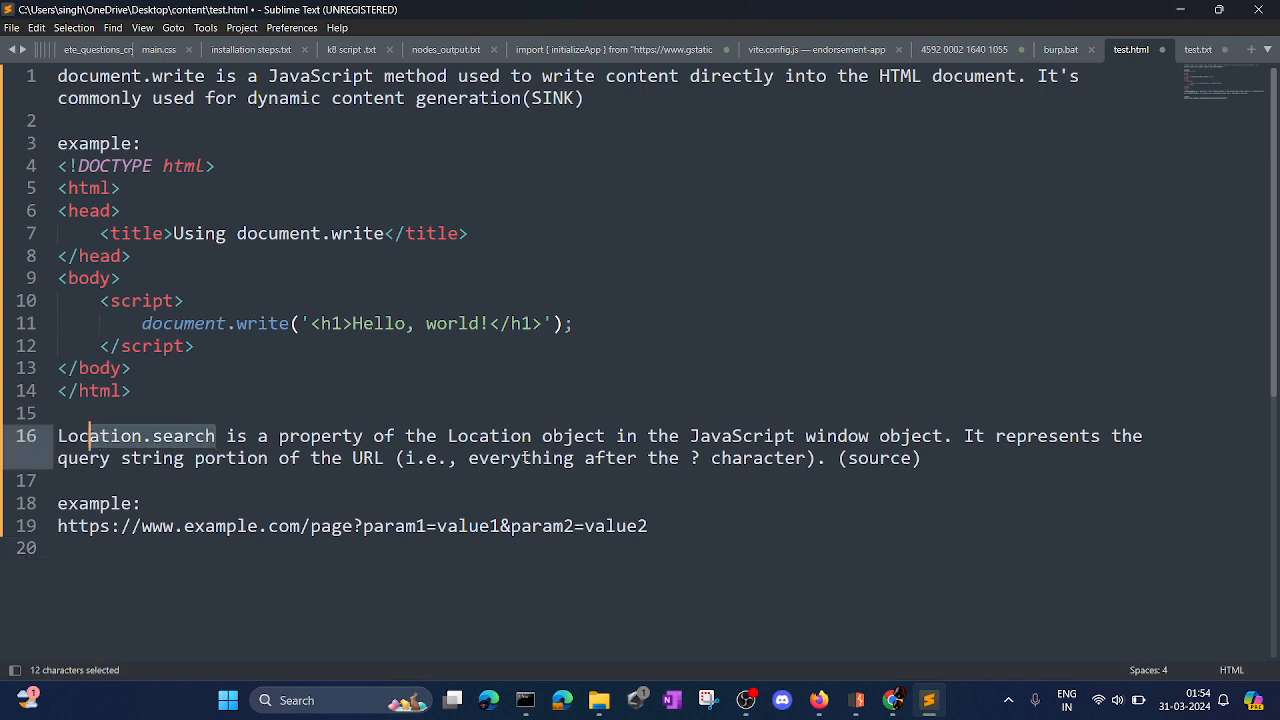
{"action": "left_click_drag", "start_coordinate": [650, 526], "coordinate": [437, 526]}
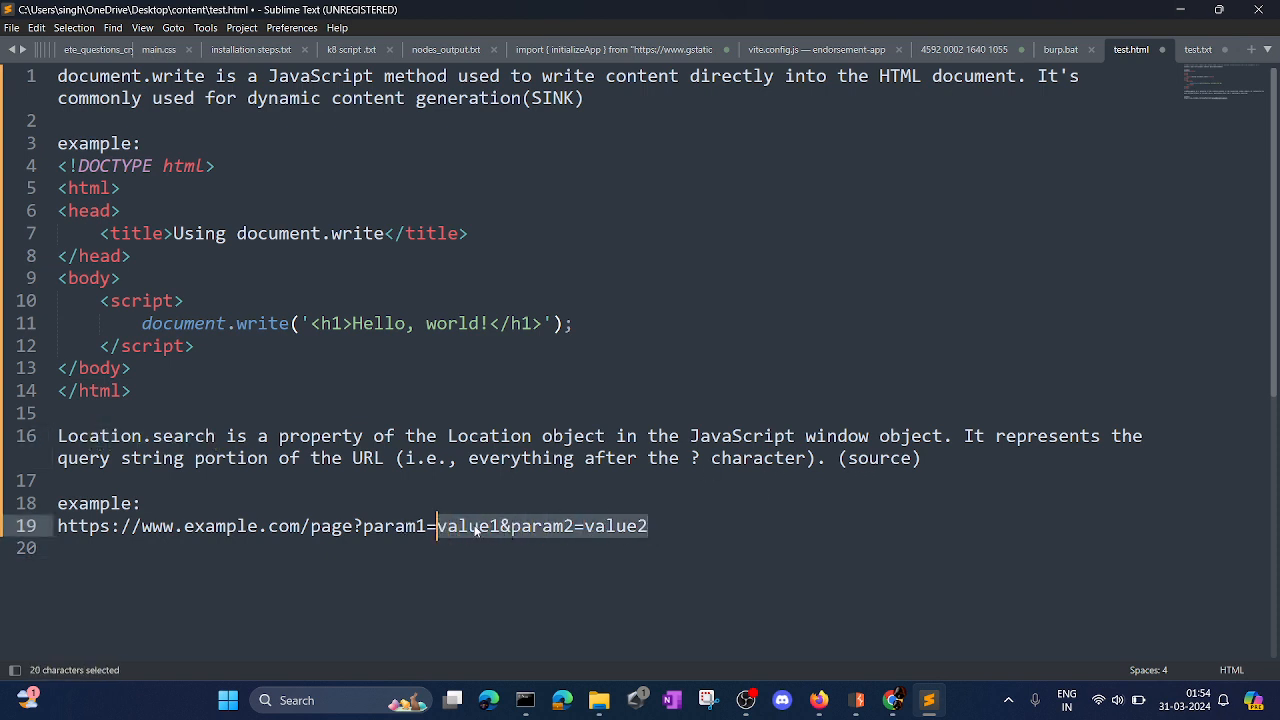
{"action": "left_click", "coordinate": [479, 526]}
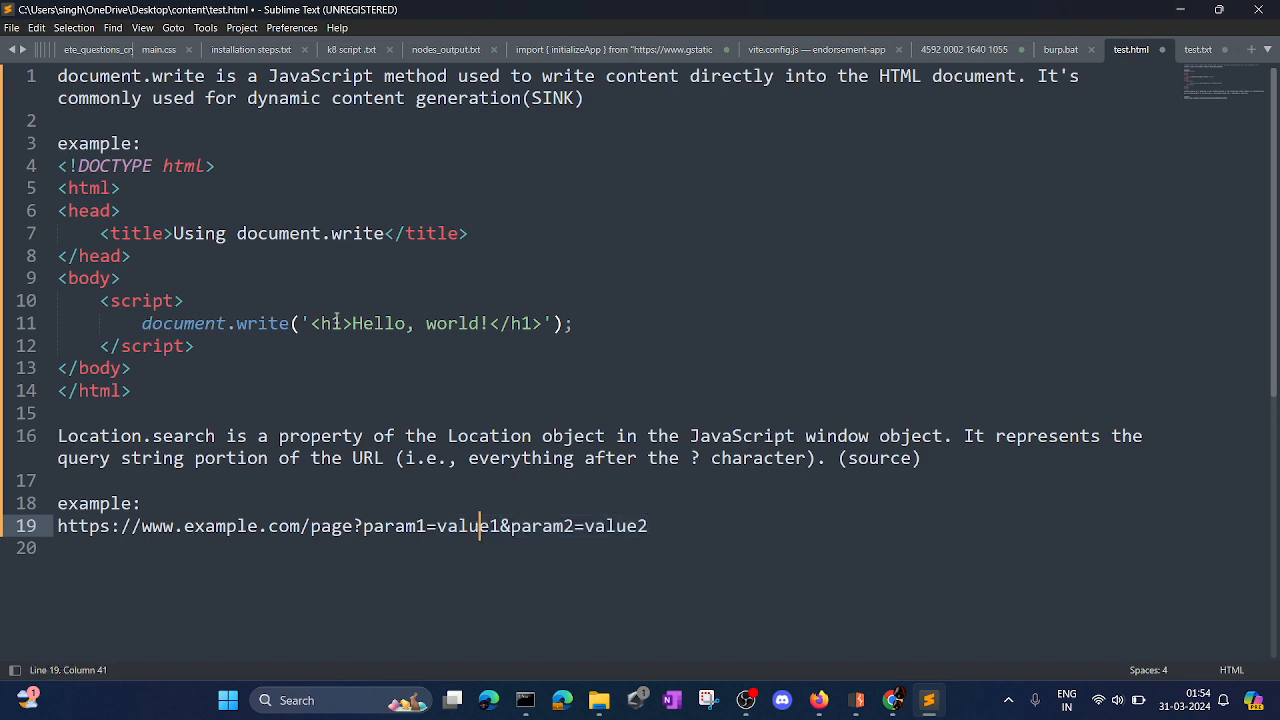
{"action": "left_click_drag", "start_coordinate": [142, 323], "coordinate": [576, 340]}
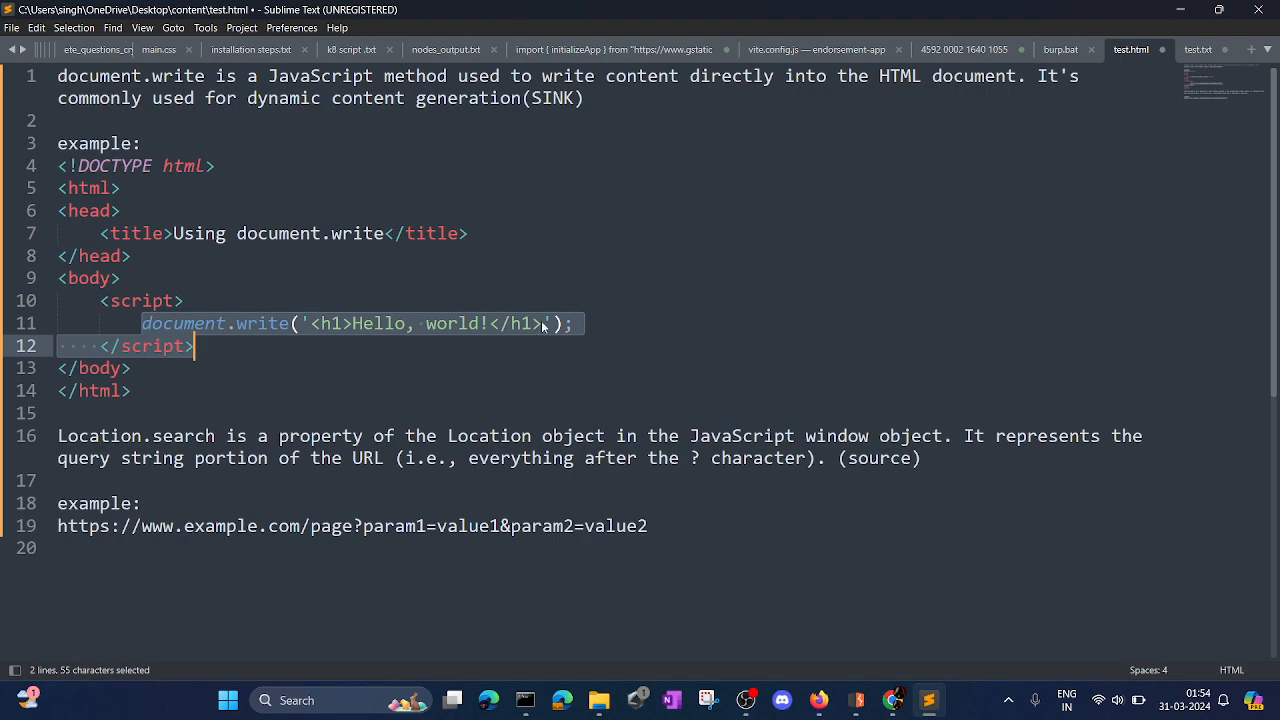
Minimize the notes, switch to Firefox and launch the DOM XSS lab from its description page.
{"action": "left_click", "coordinate": [1181, 10]}
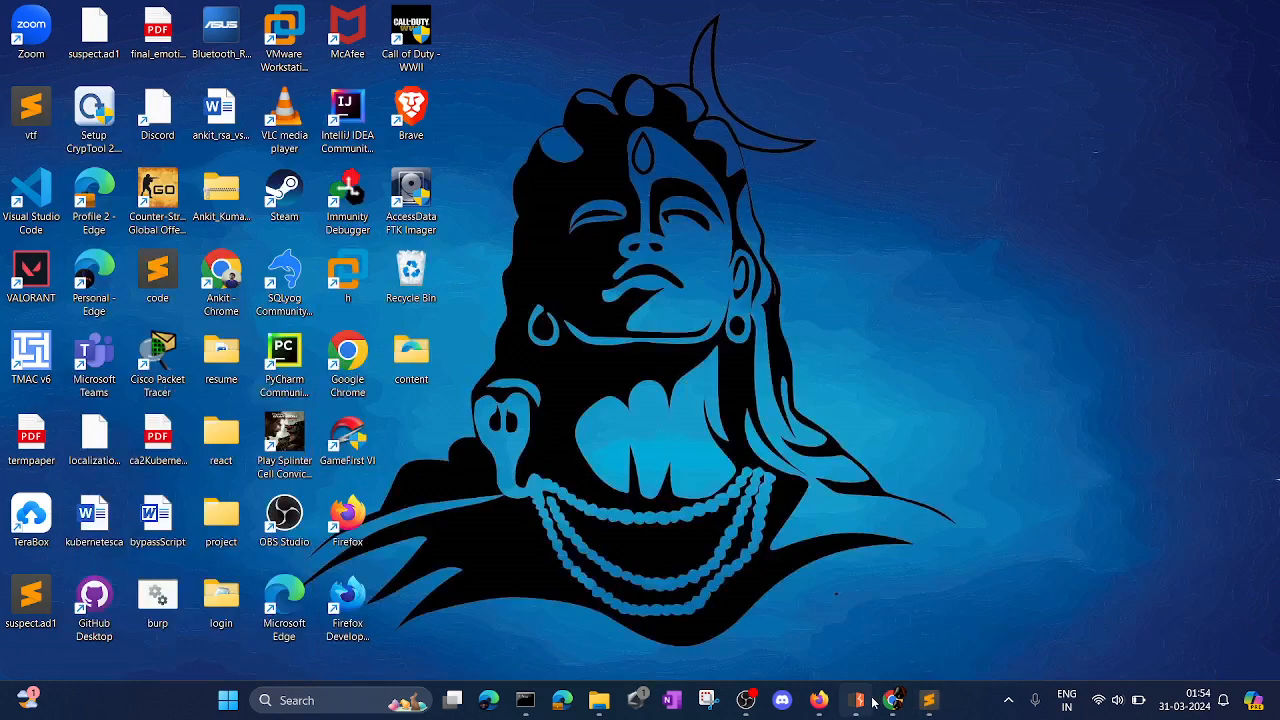
{"action": "left_click", "coordinate": [819, 700]}
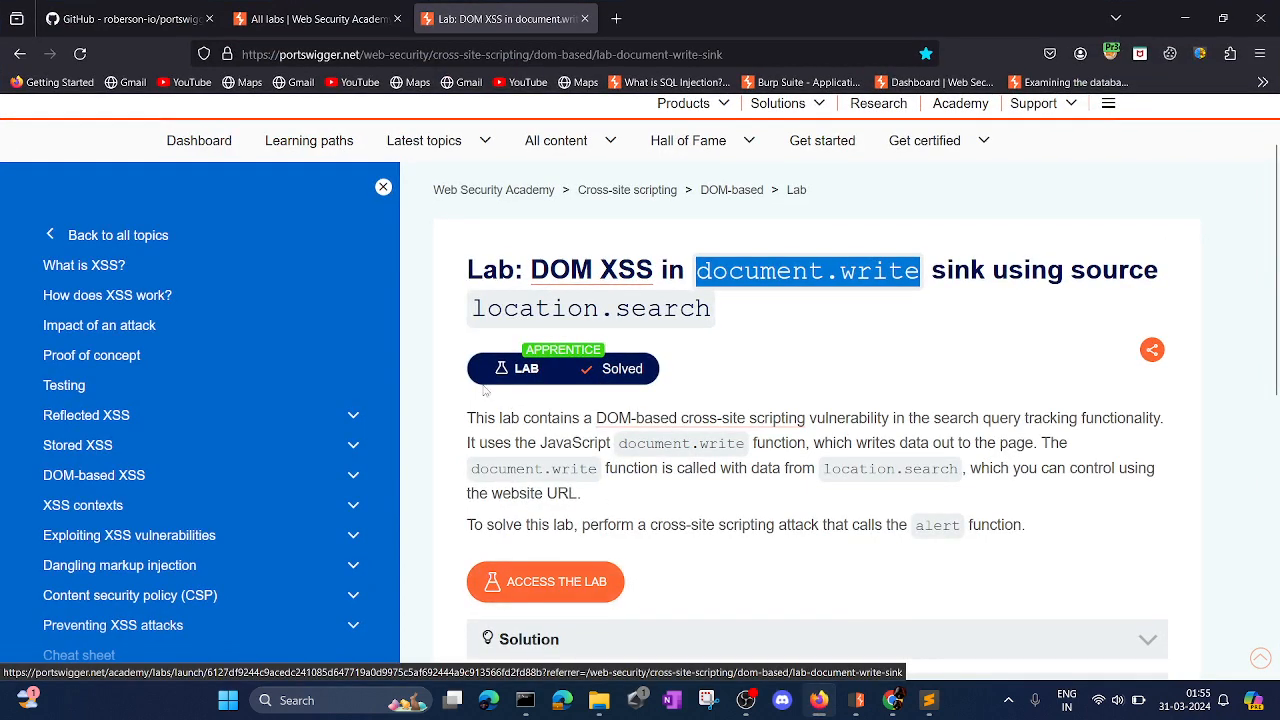
{"action": "left_click", "coordinate": [540, 584]}
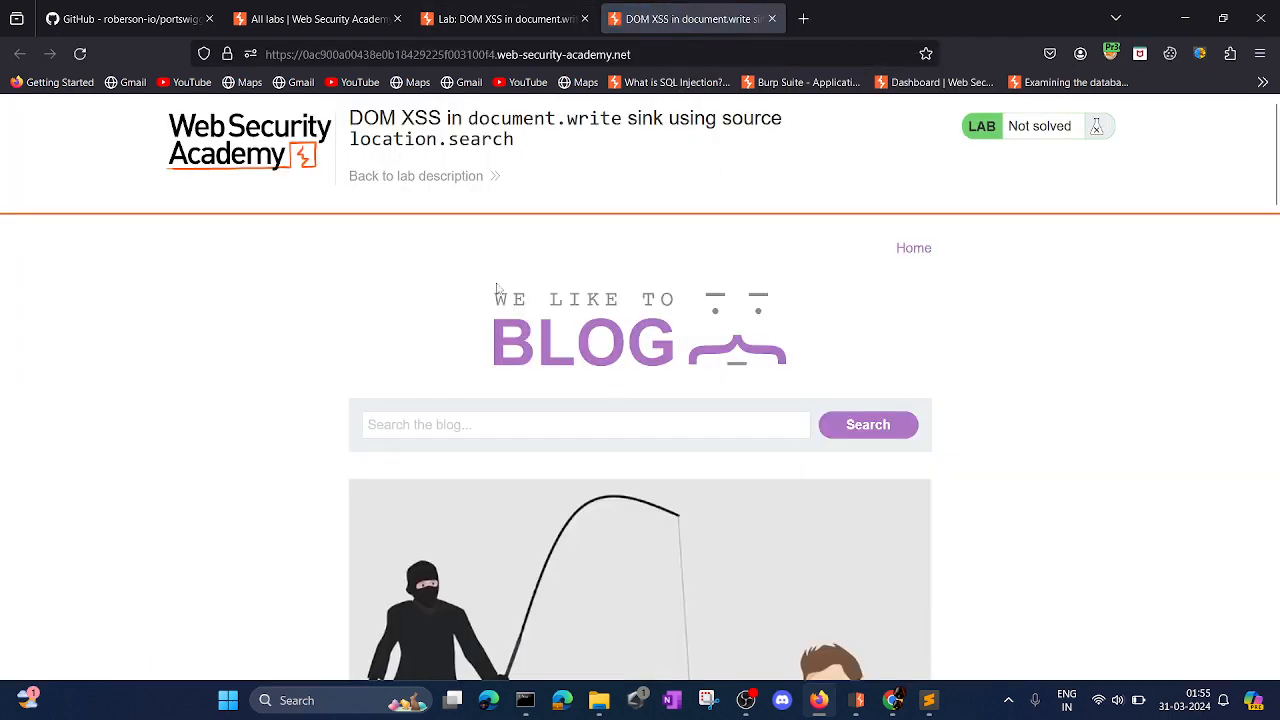
Review the lab description's search query tracking and alert objective, and locate the search field on the lab blog.
{"action": "left_click", "coordinate": [505, 18]}
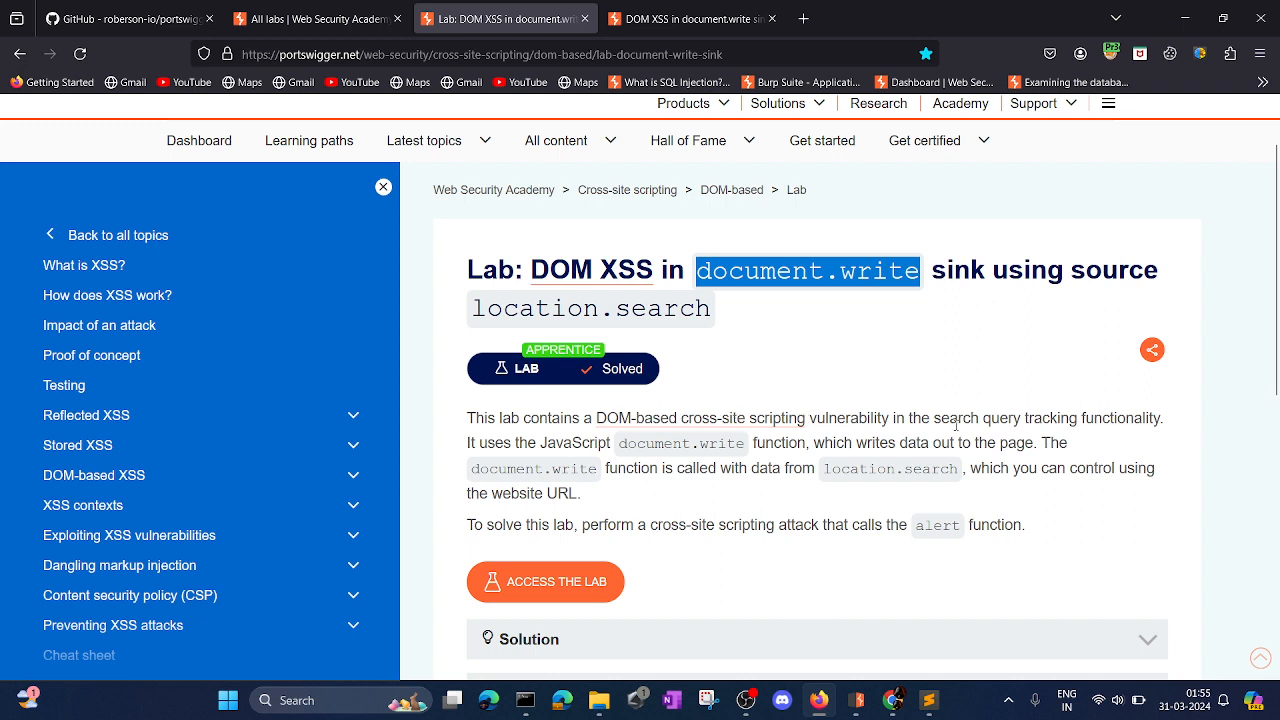
{"action": "left_click_drag", "start_coordinate": [934, 425], "coordinate": [1058, 425]}
{"action": "left_click", "coordinate": [690, 18]}
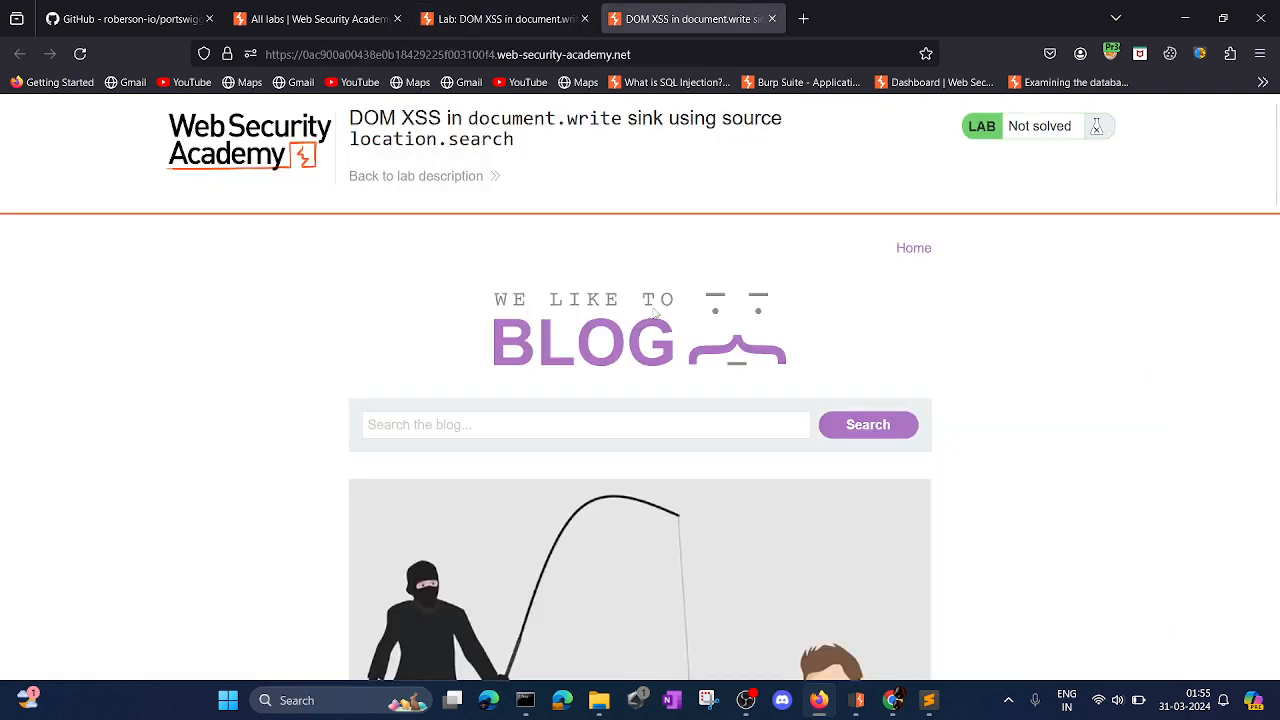
{"action": "left_click", "coordinate": [626, 419]}
{"action": "left_click", "coordinate": [557, 19]}
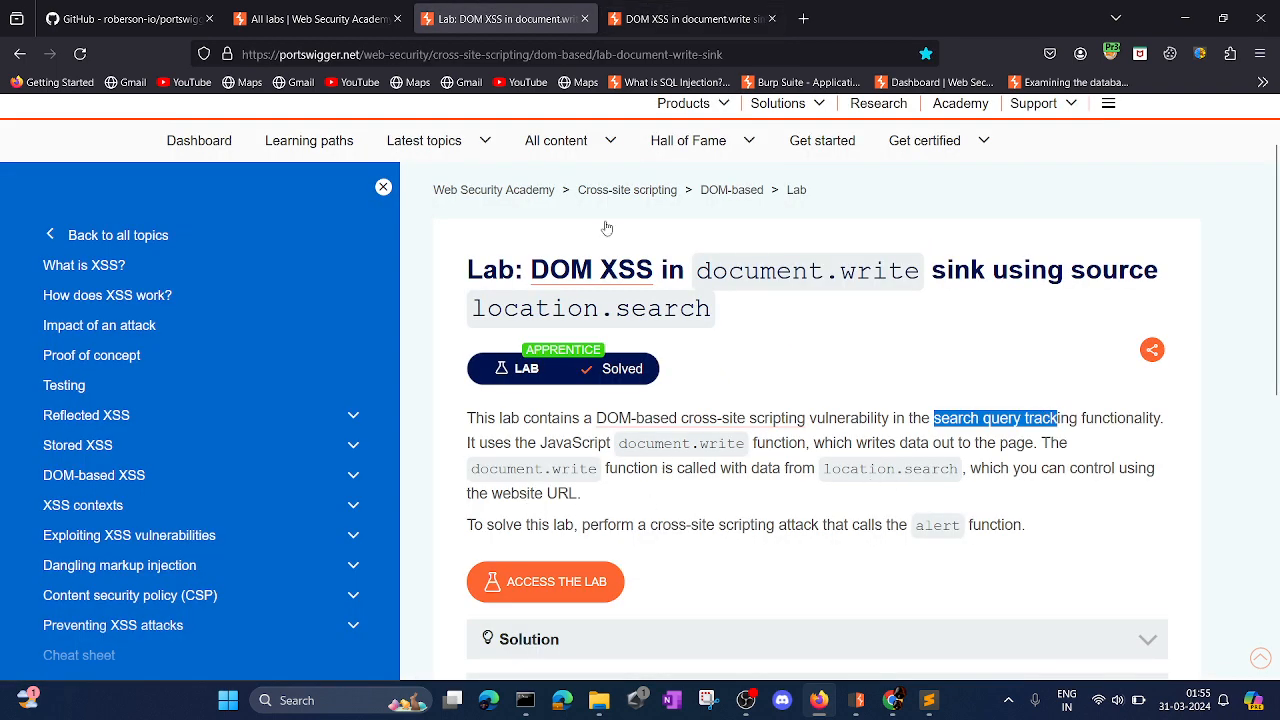
{"action": "left_click_drag", "start_coordinate": [621, 526], "coordinate": [1020, 545]}
Return to the lab blog and activate its search field.
{"action": "key", "text": "ctrl+Tab"}
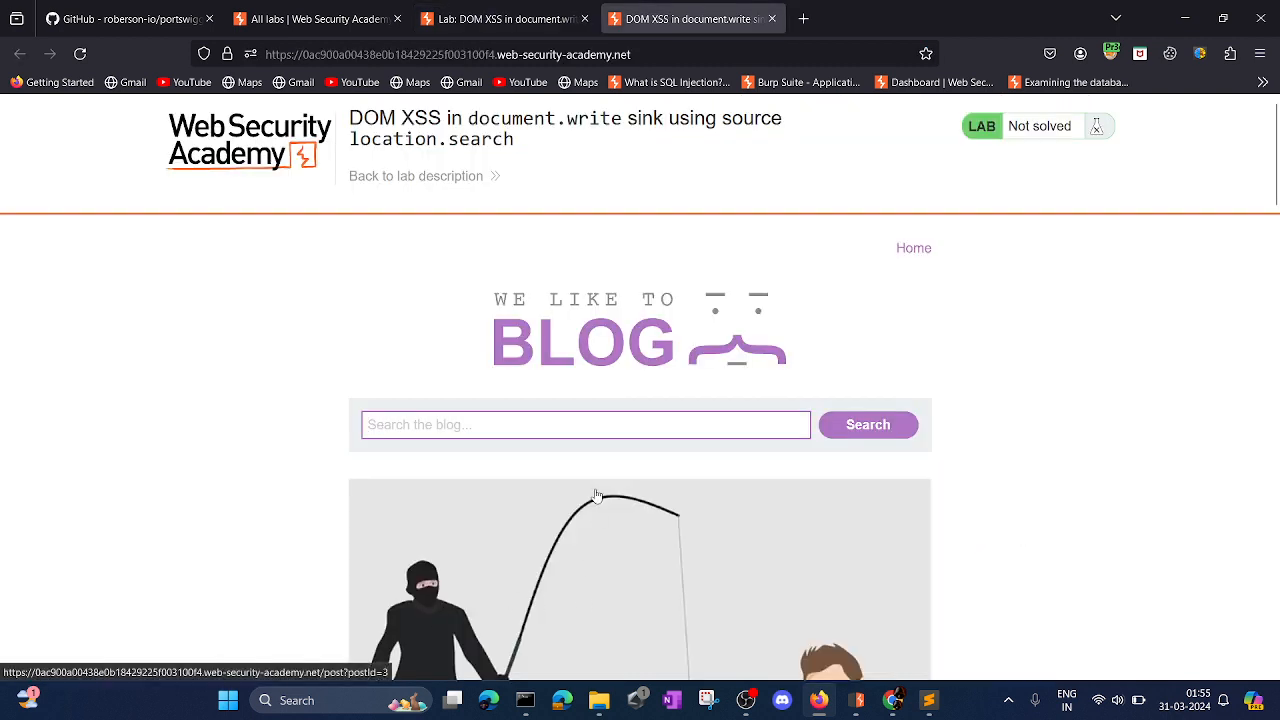
{"action": "left_click", "coordinate": [589, 425]}
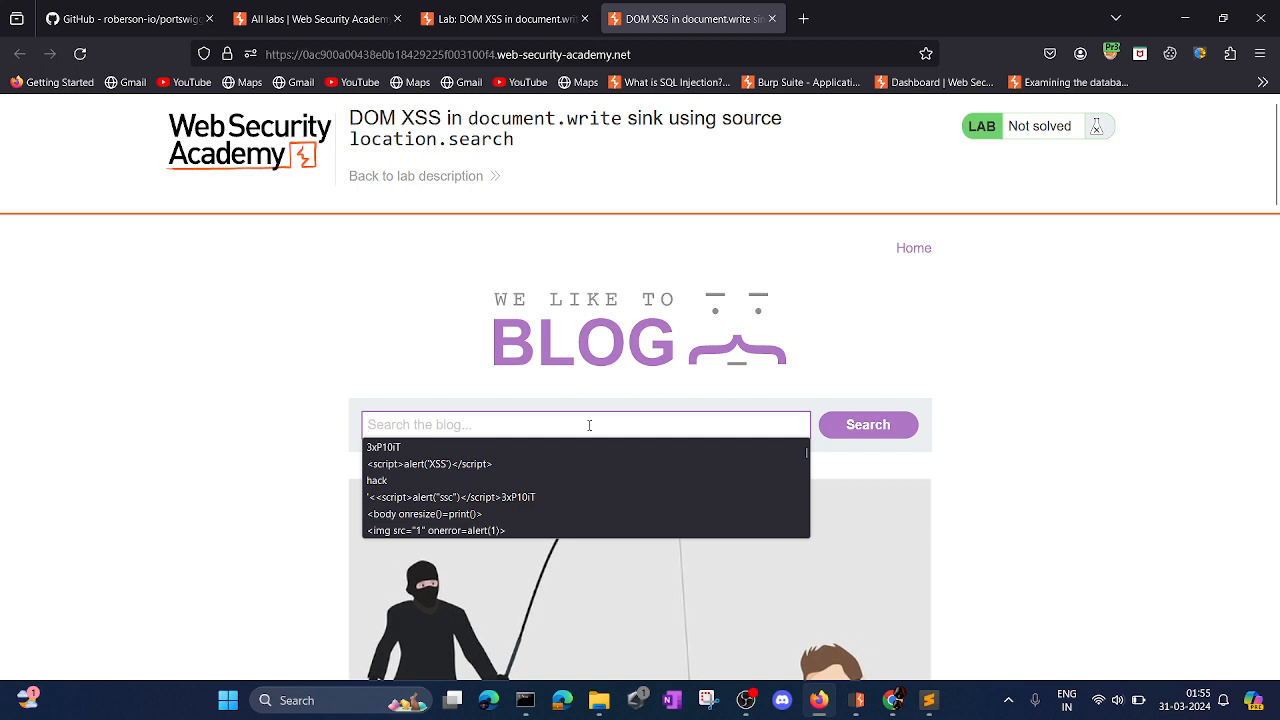
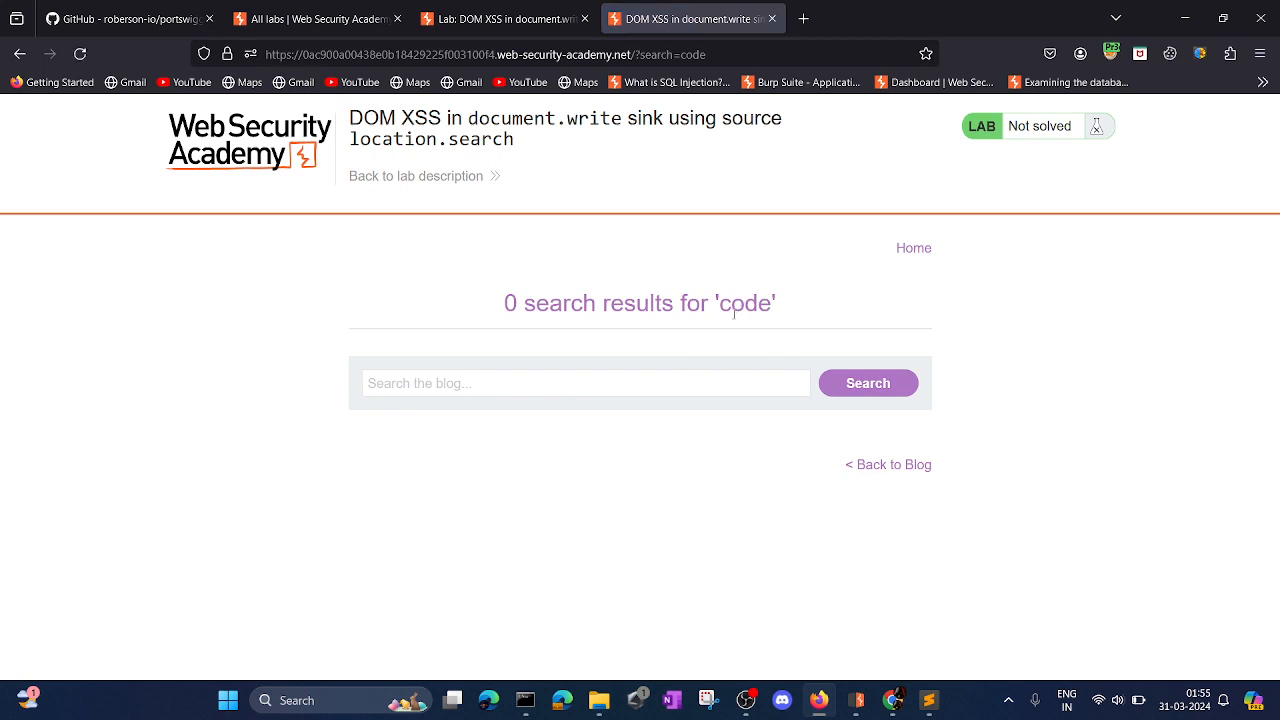
Inspect the search results heading in the page's HTML and highlight the reflected word code in it.
{"action": "left_click_drag", "start_coordinate": [502, 306], "coordinate": [785, 325]}
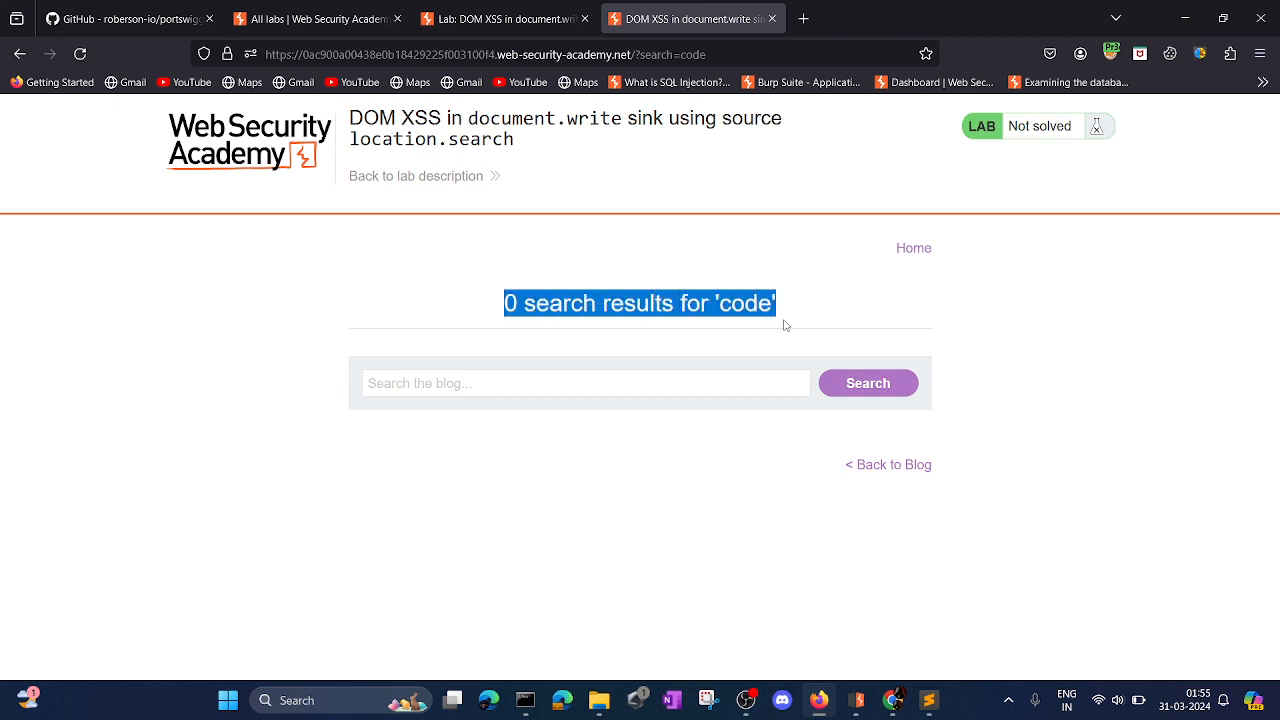
{"action": "right_click", "coordinate": [734, 306]}
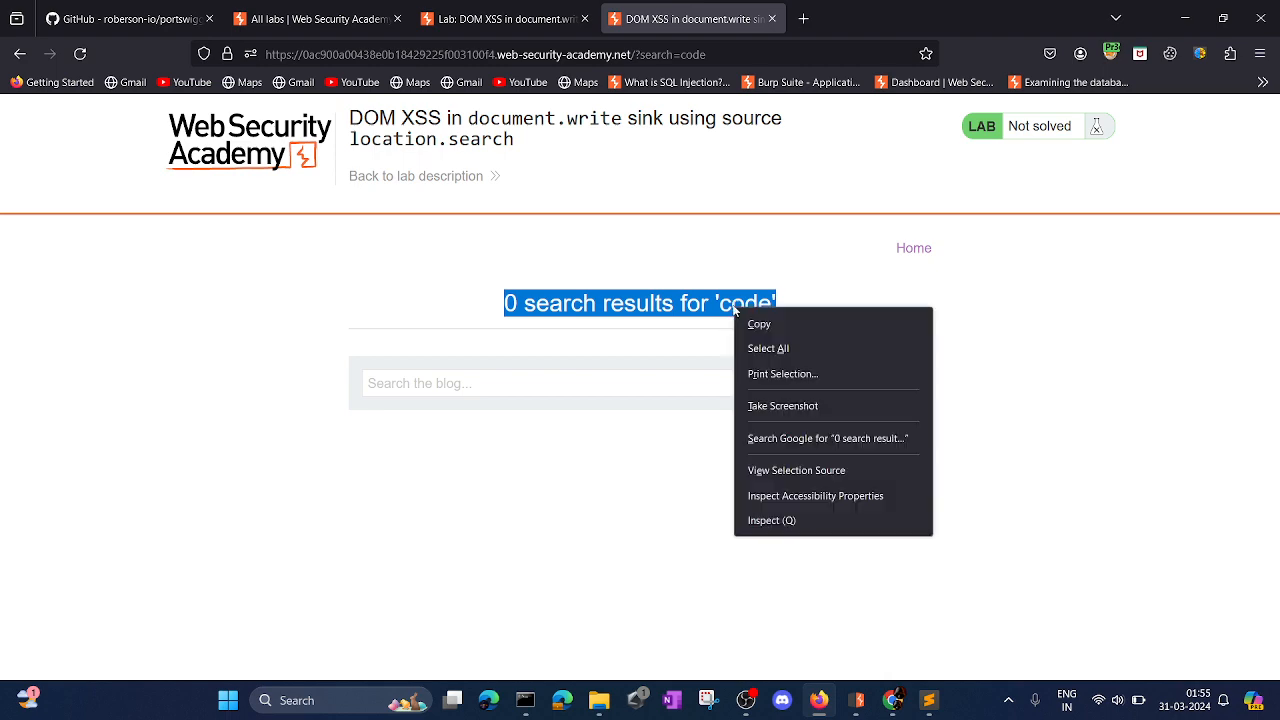
{"action": "left_click", "coordinate": [762, 521]}
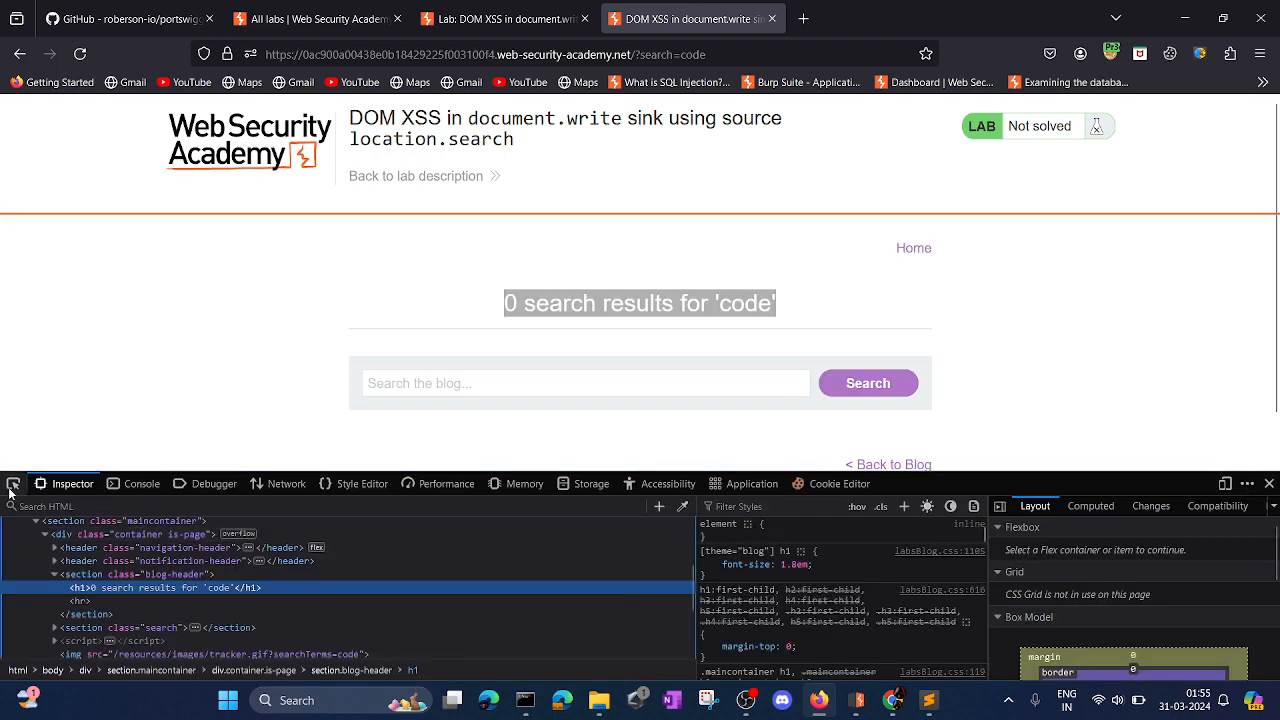
{"action": "left_click", "coordinate": [13, 483]}
{"action": "left_click", "coordinate": [745, 303]}
{"action": "double_click", "coordinate": [745, 303]}
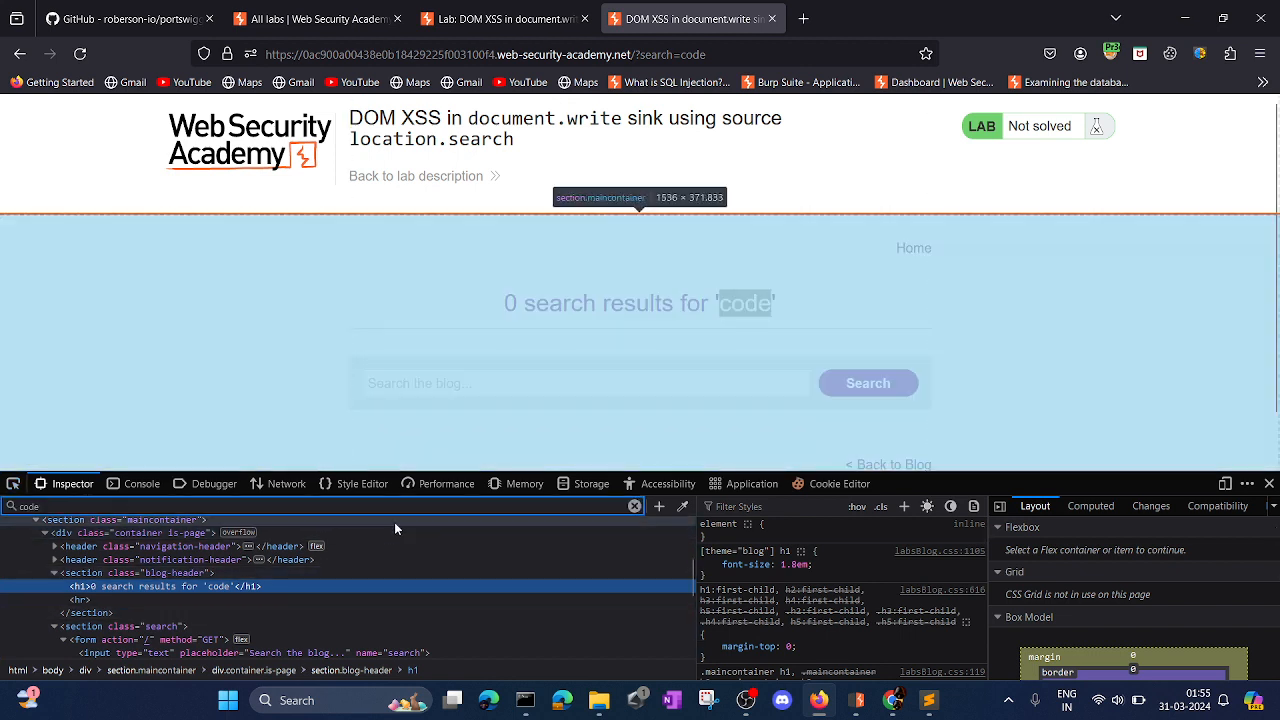
Search the page's HTML for "code" and go through the matches up to the tracker.gif image element.
{"action": "left_click", "coordinate": [401, 505]}
{"action": "type", "text": "code"}
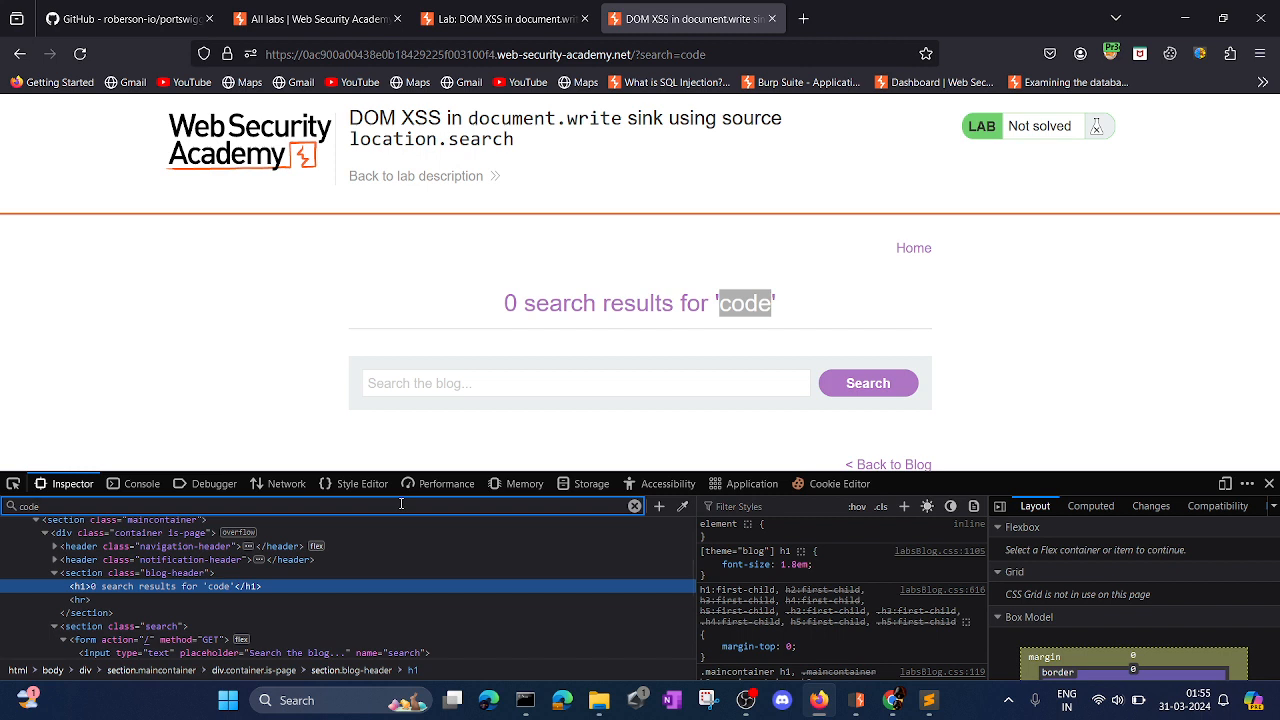
{"action": "key", "text": "Return"}
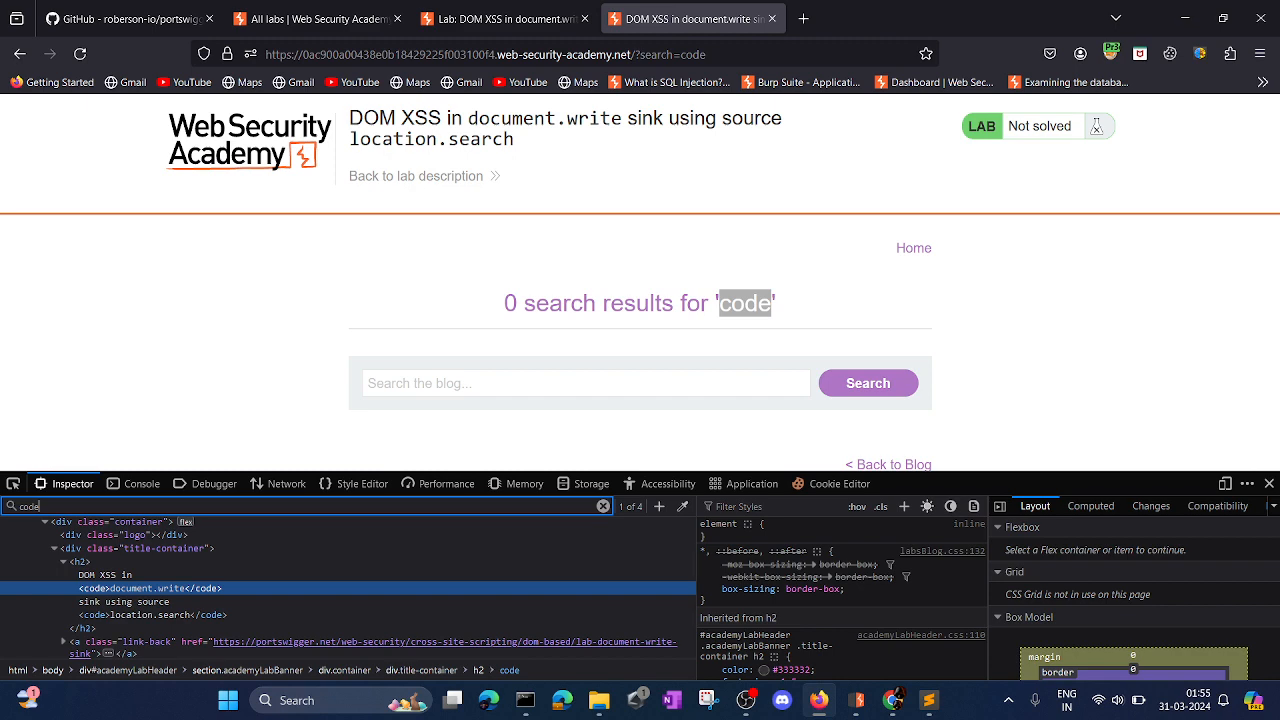
{"action": "key", "text": "Return"}
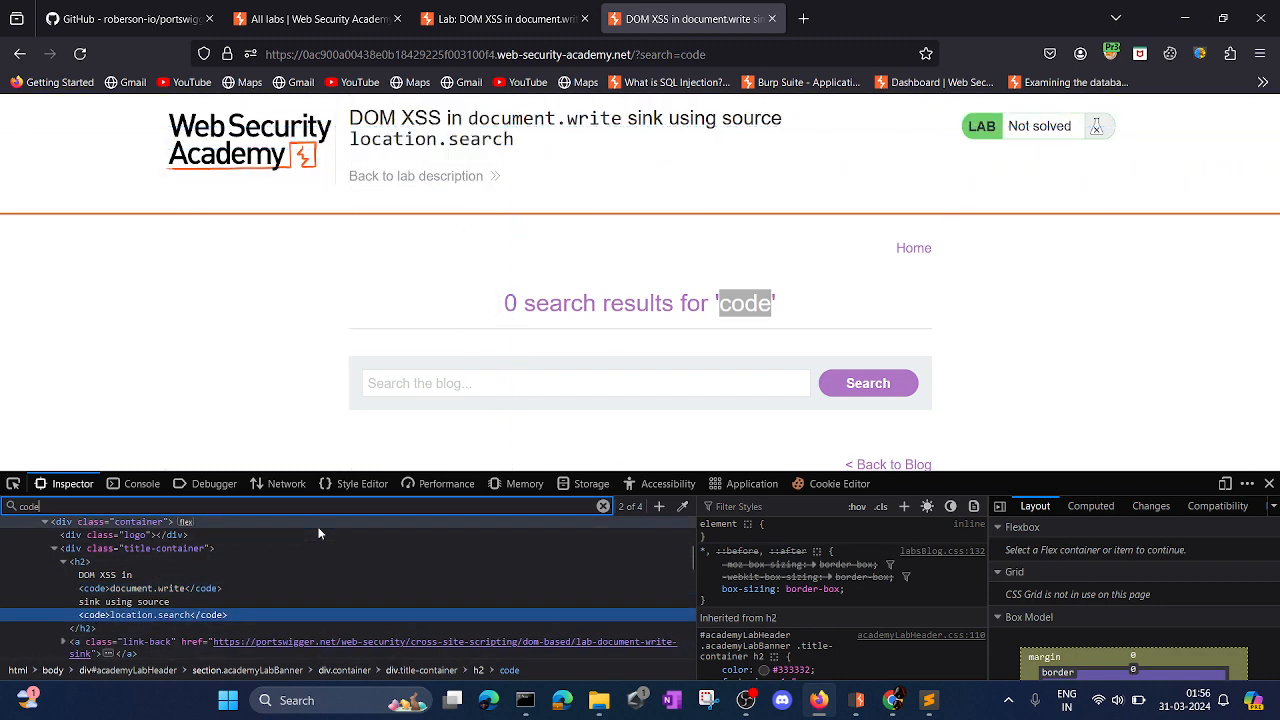
{"action": "key", "text": "Return"}
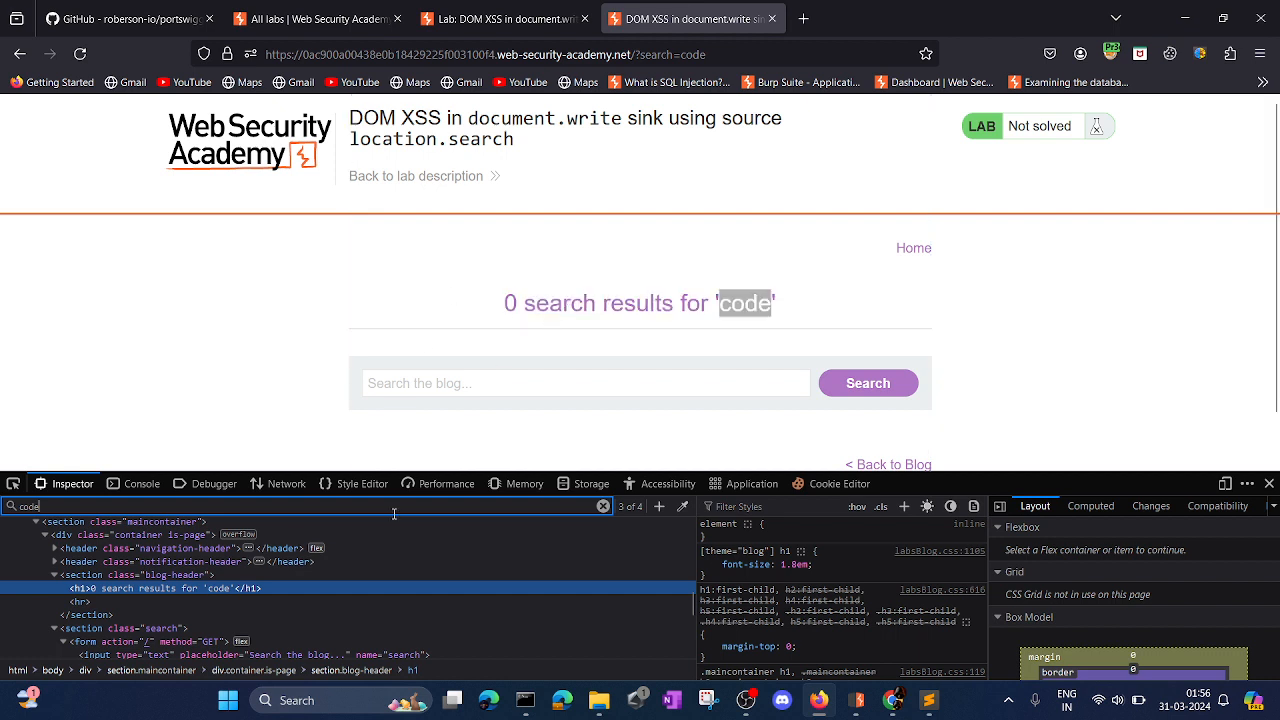
{"action": "key", "text": "Return"}
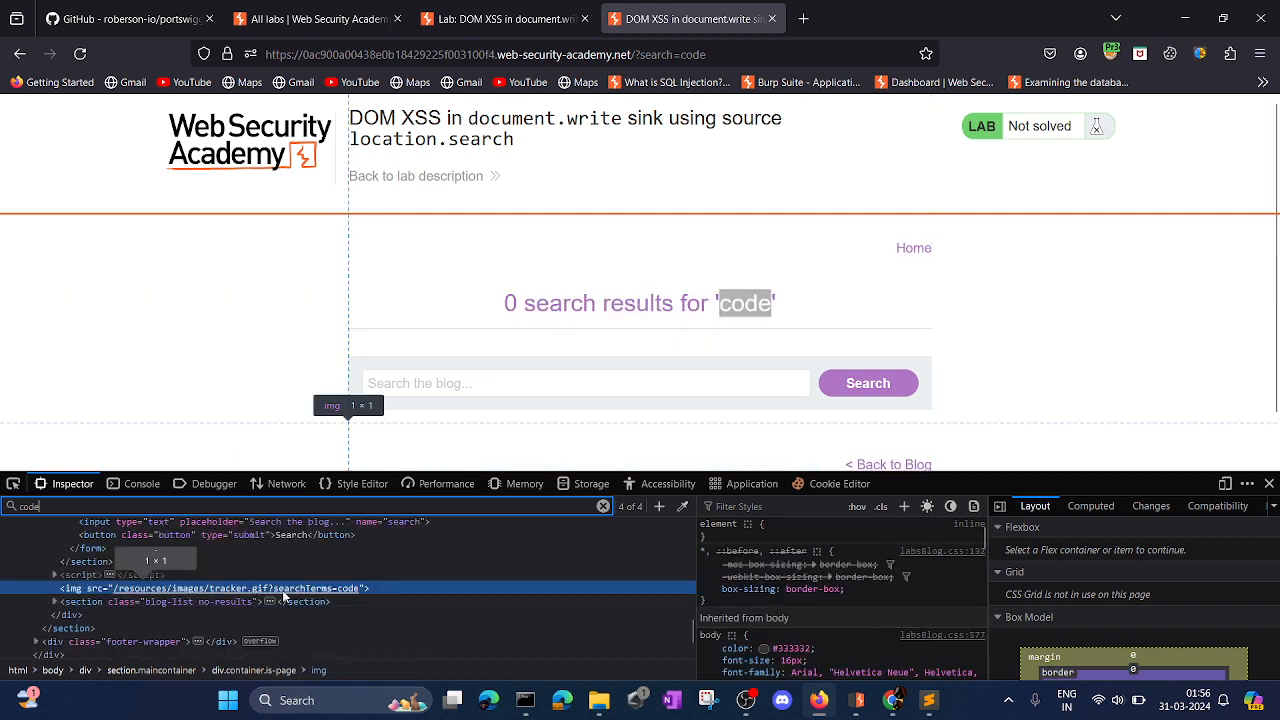
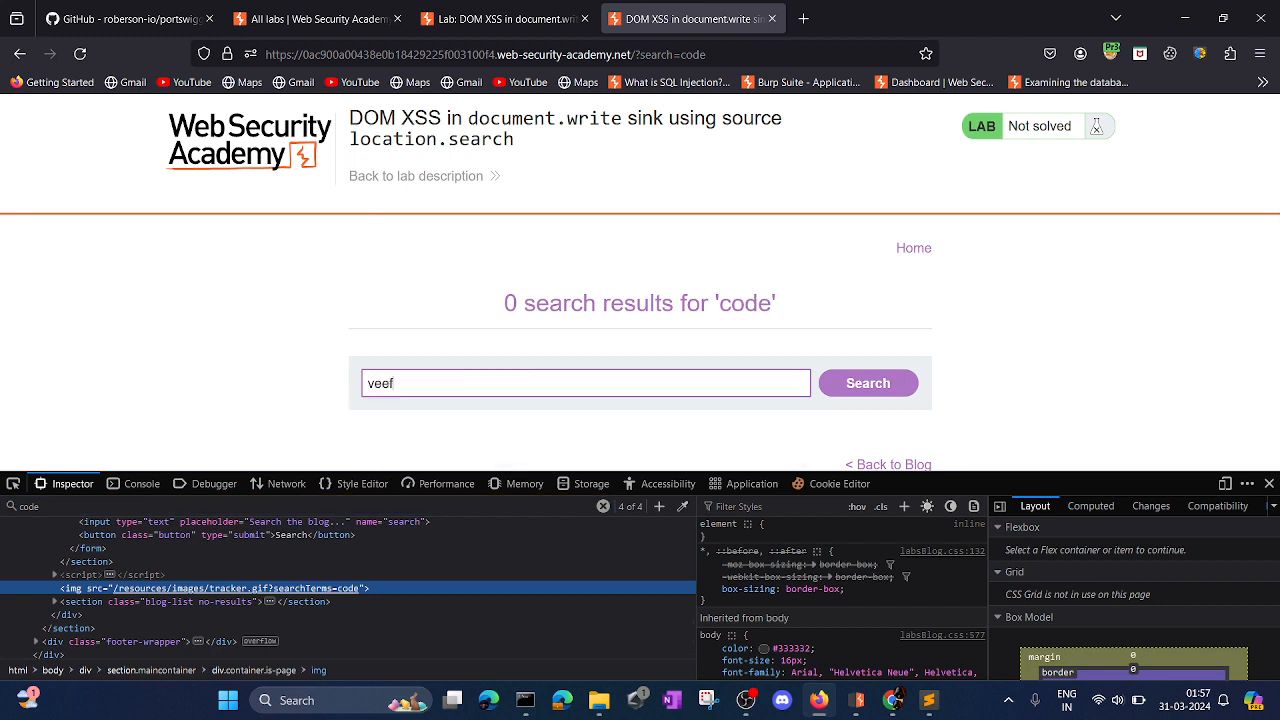
Search the blog for veef and trace the reflected term in the page's HTML to the tracker.gif image element.
{"action": "left_click", "coordinate": [866, 385]}
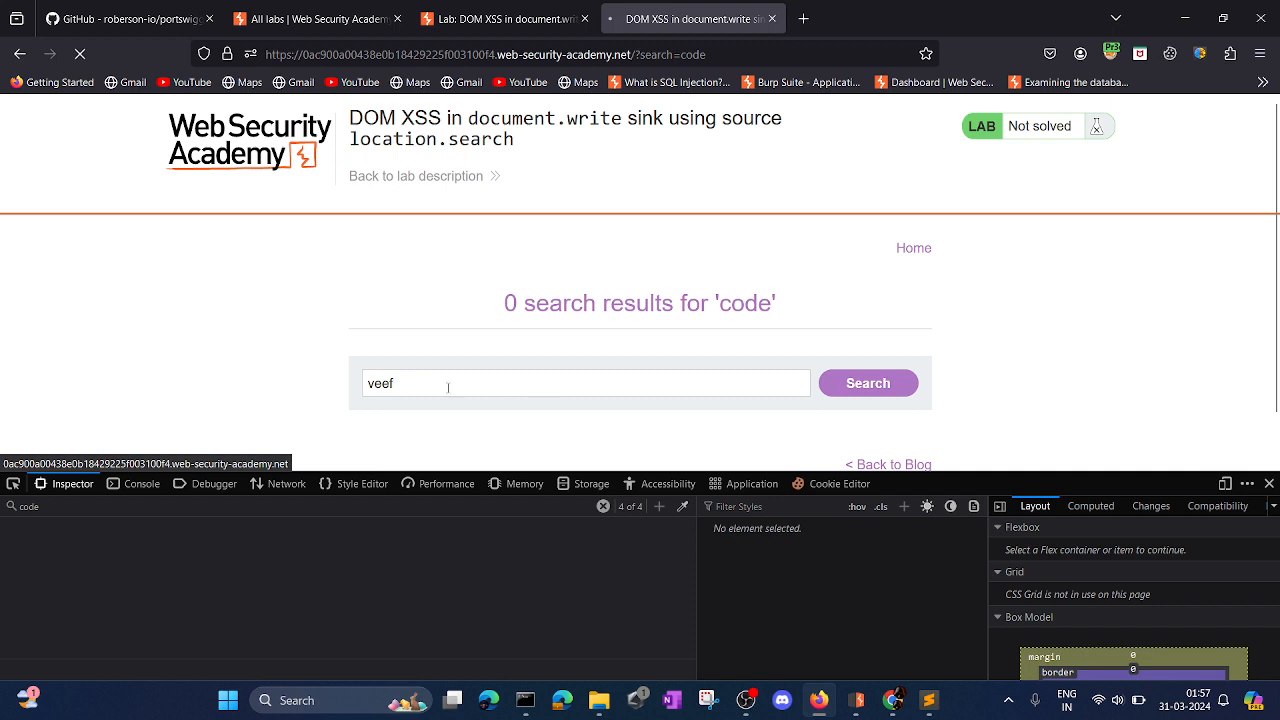
{"action": "double_click", "coordinate": [760, 302]}
{"action": "key", "text": "ctrl+c"}
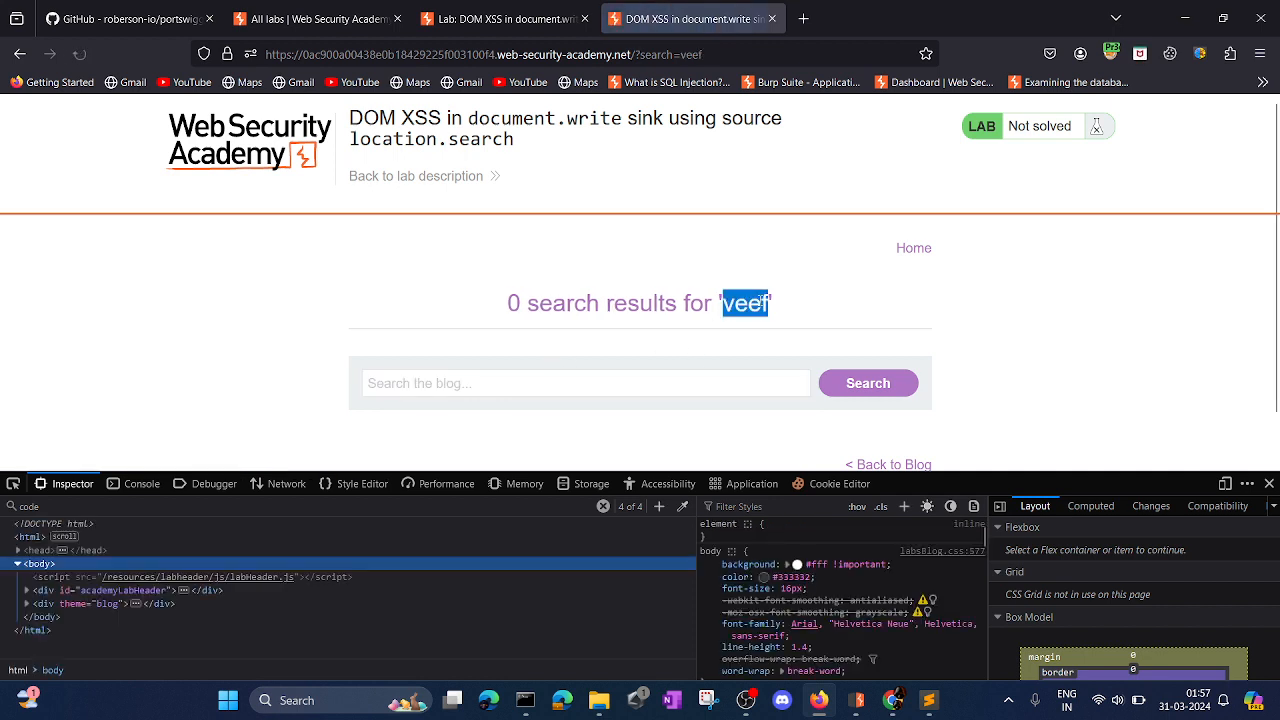
{"action": "left_click", "coordinate": [118, 512]}
{"action": "key", "text": "ctrl+v"}
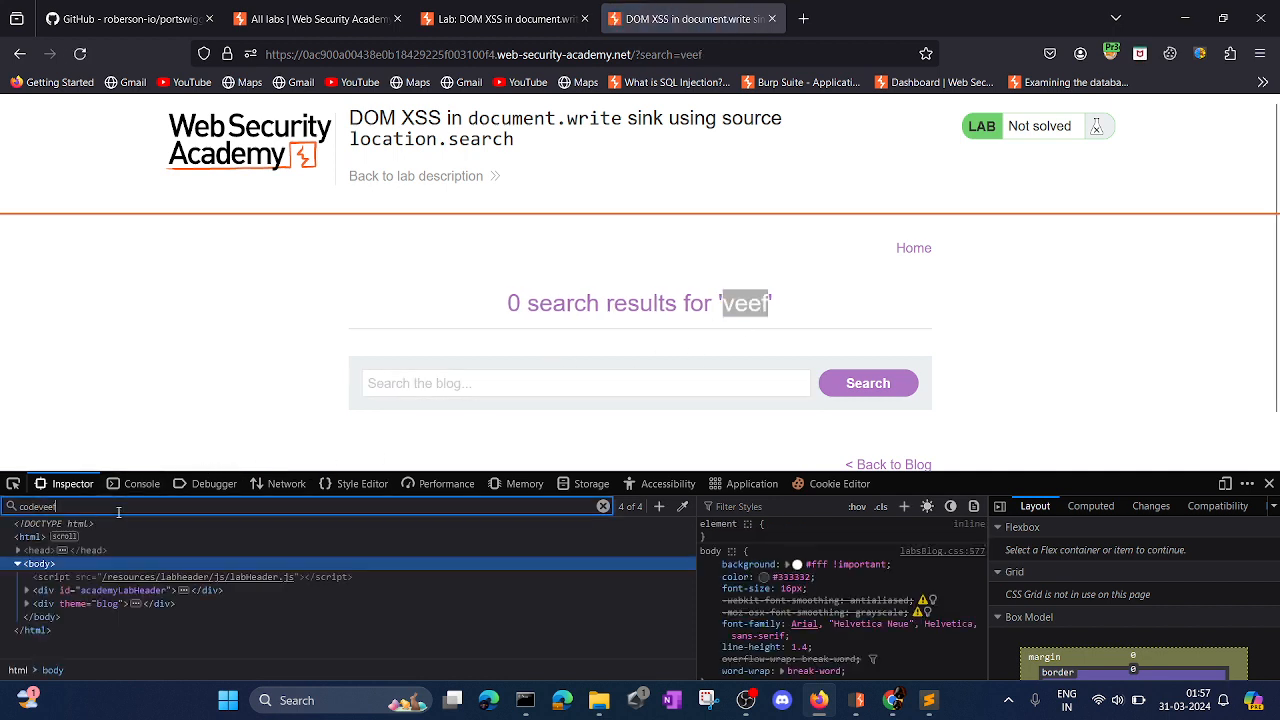
{"action": "key", "text": "ctrl+a"}
{"action": "key", "text": "ctrl+v"}
{"action": "key", "text": "Return"}
{"action": "key", "text": "Return"}
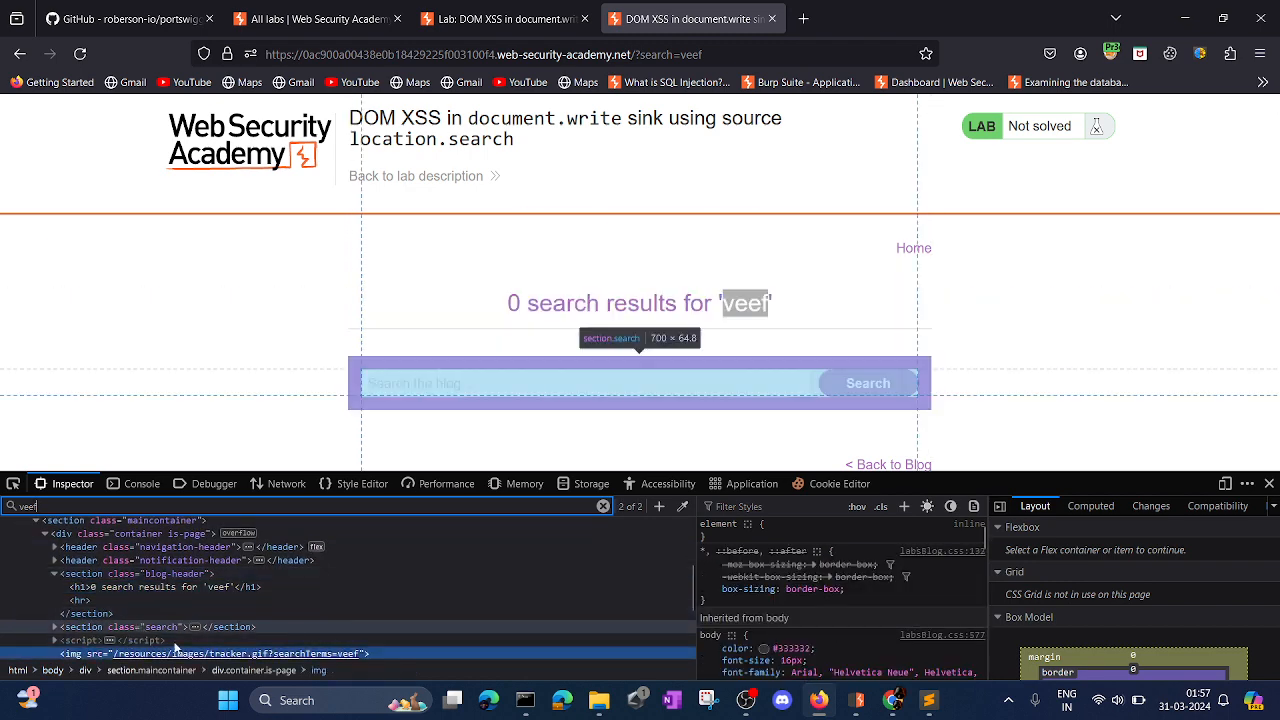
{"action": "scroll", "coordinate": [355, 645], "scroll_direction": "down", "scroll_amount": 2}
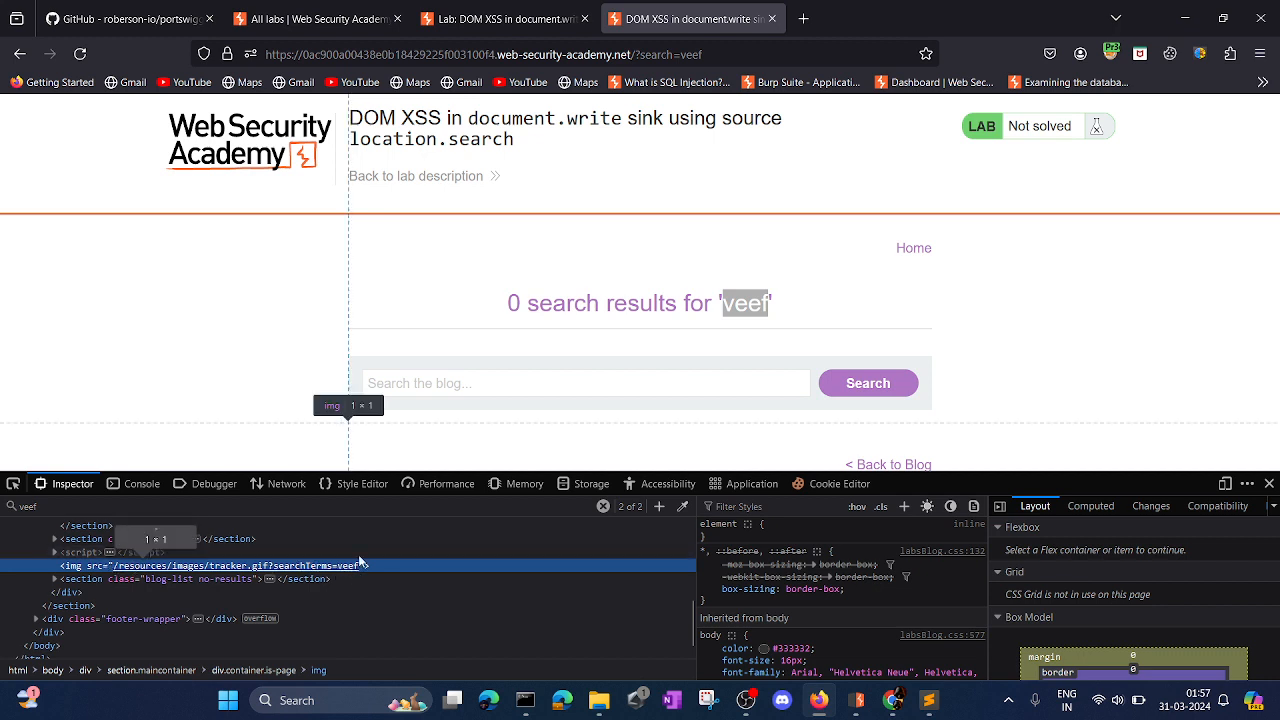
Enter "code" as the new blog search term.
{"action": "left_click", "coordinate": [496, 387]}
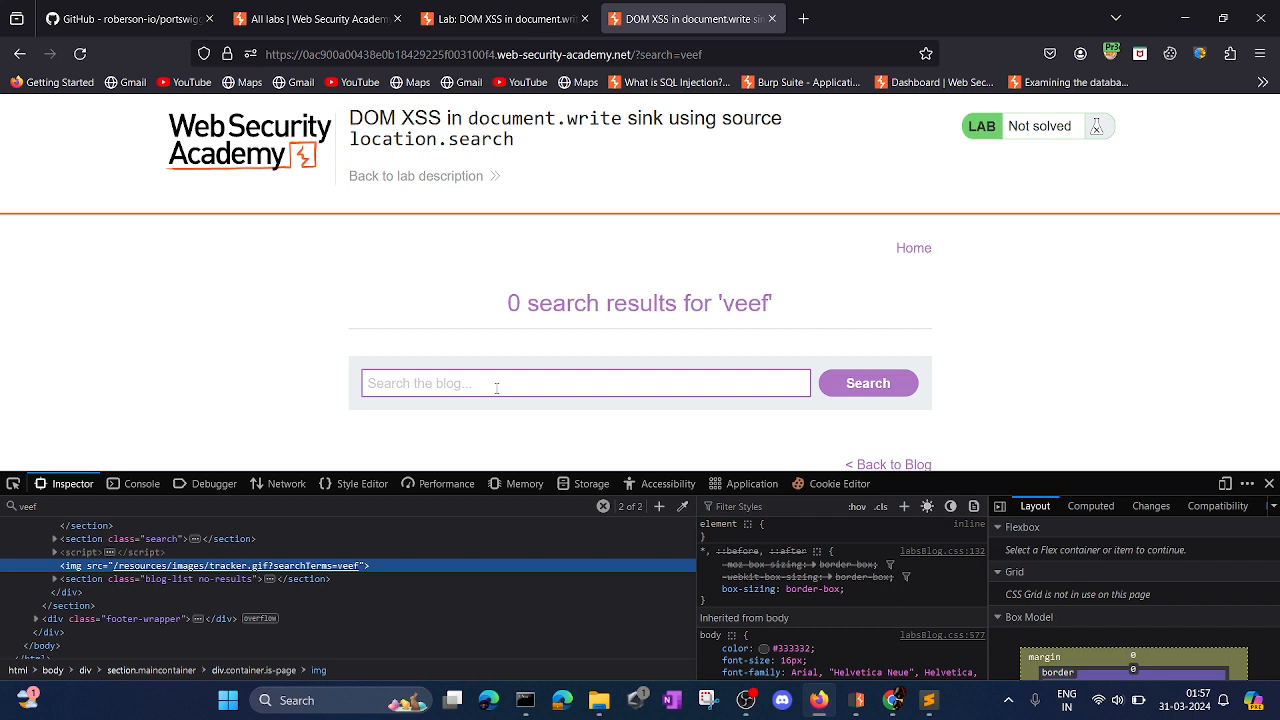
{"action": "type", "text": "code"}
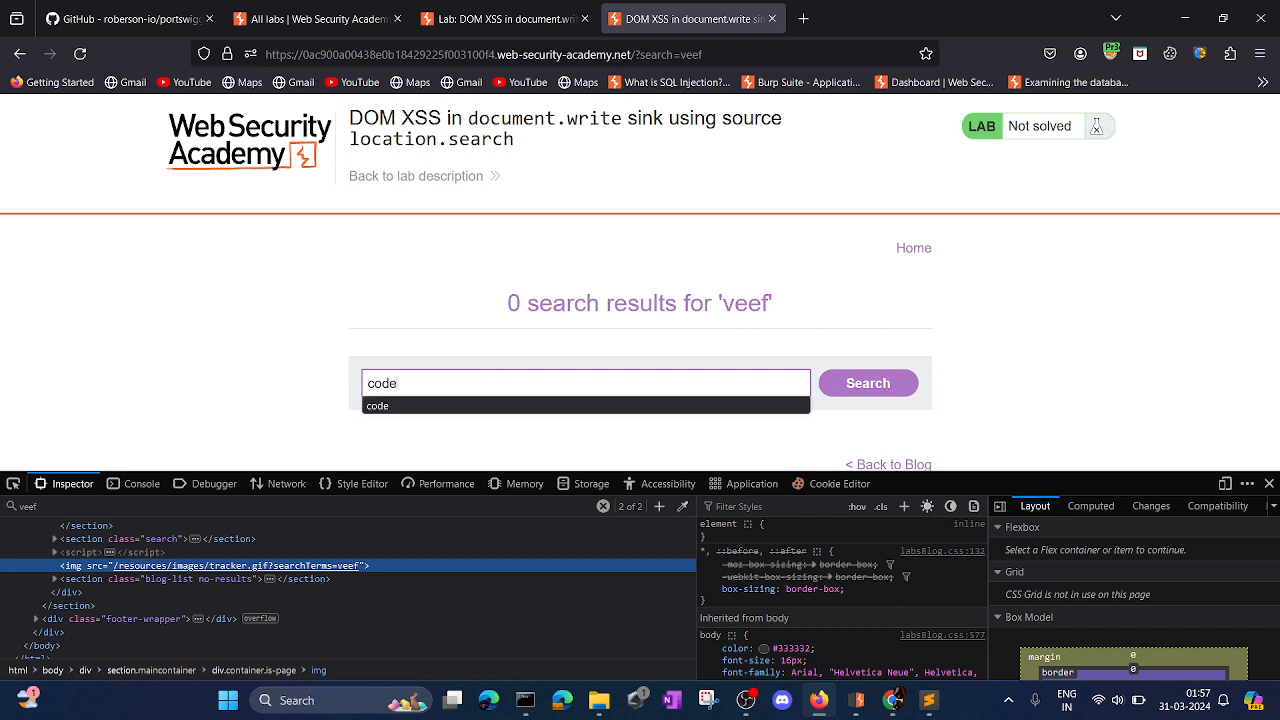
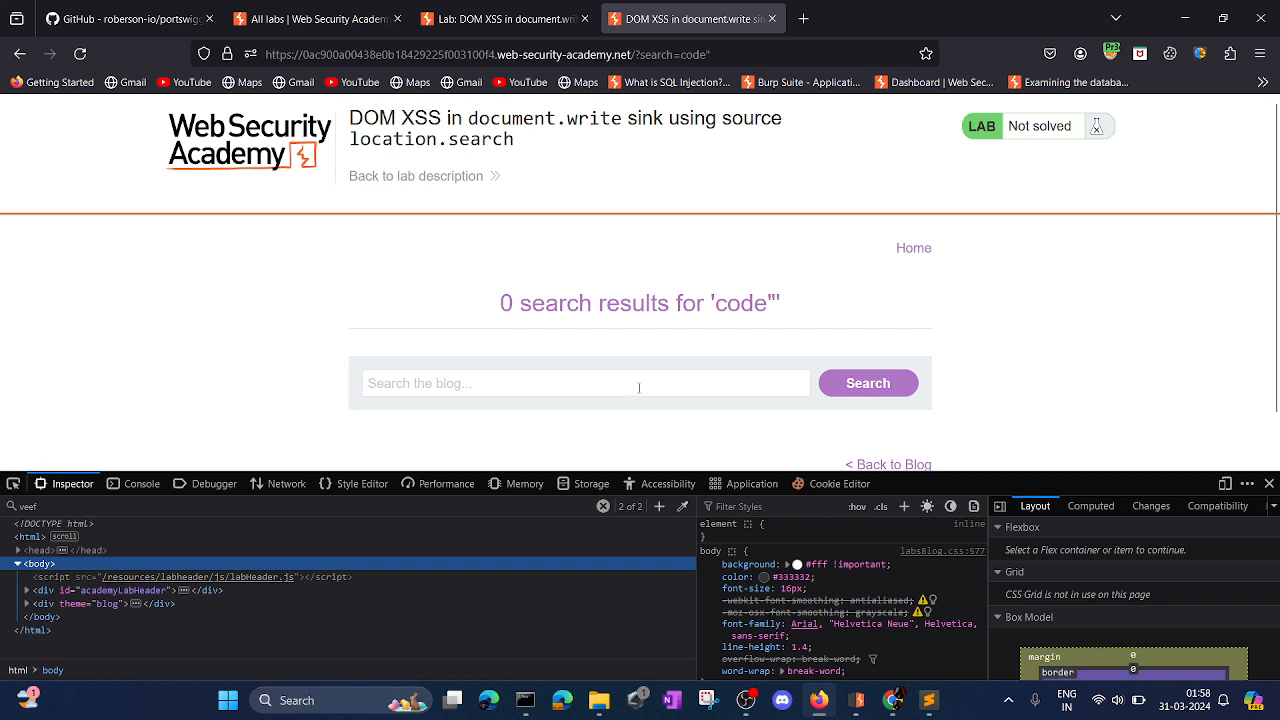
Search the page's HTML for the reflected term code" and examine the elements around the matching heading.
{"action": "left_click_drag", "start_coordinate": [715, 306], "coordinate": [777, 310]}
{"action": "key", "text": "ctrl+c"}
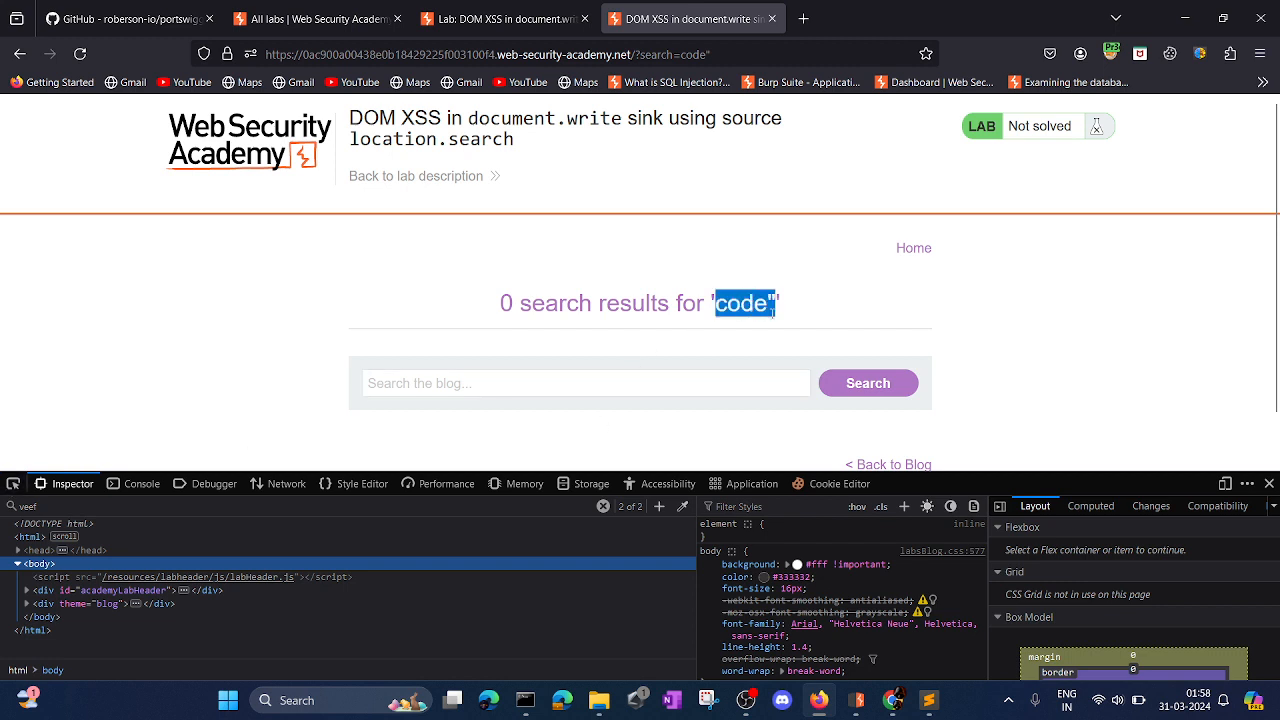
{"action": "left_click", "coordinate": [180, 506]}
{"action": "key", "text": "ctrl+a"}
{"action": "key", "text": "ctrl+v"}
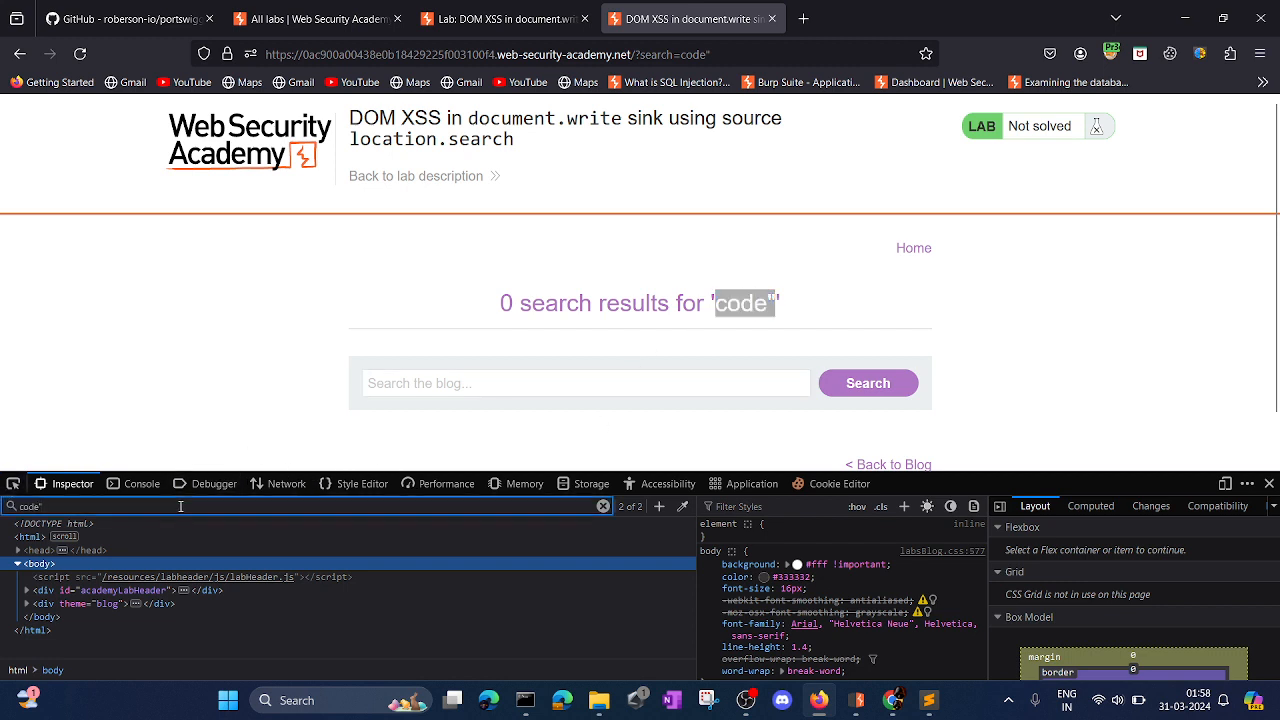
{"action": "key", "text": "Return"}
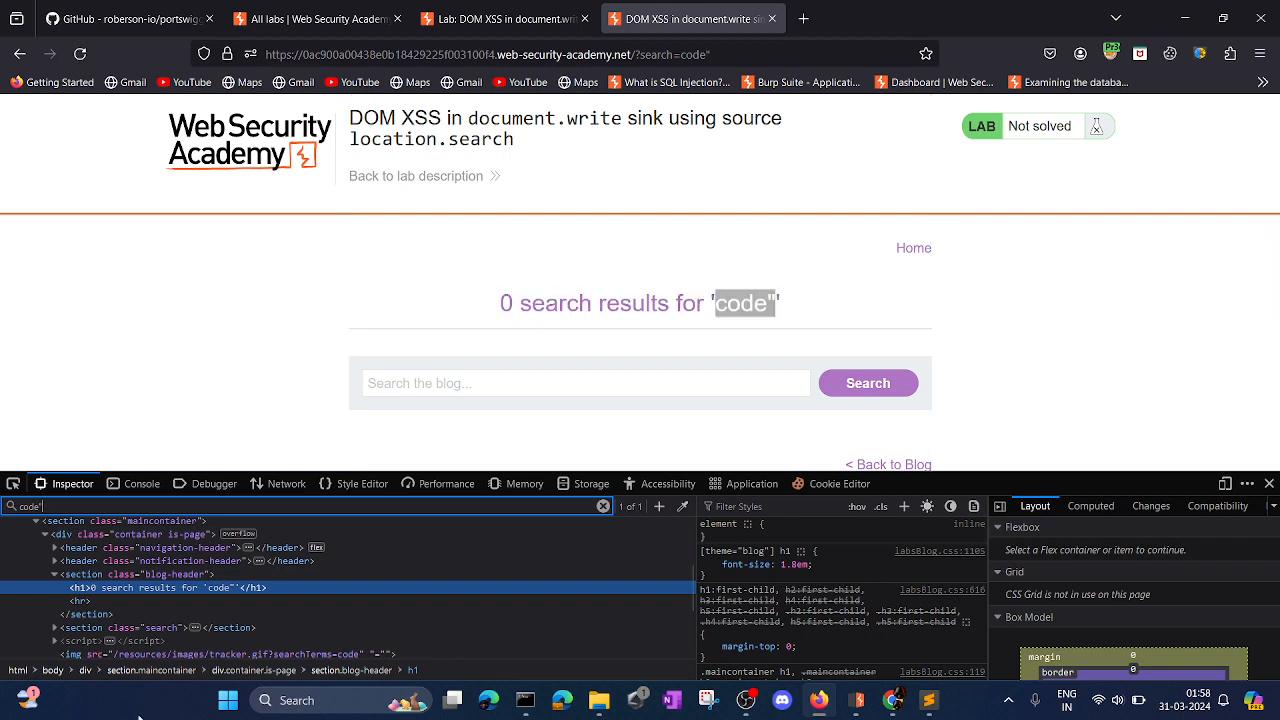
{"action": "scroll", "coordinate": [366, 555], "scroll_direction": "down", "scroll_amount": 2}
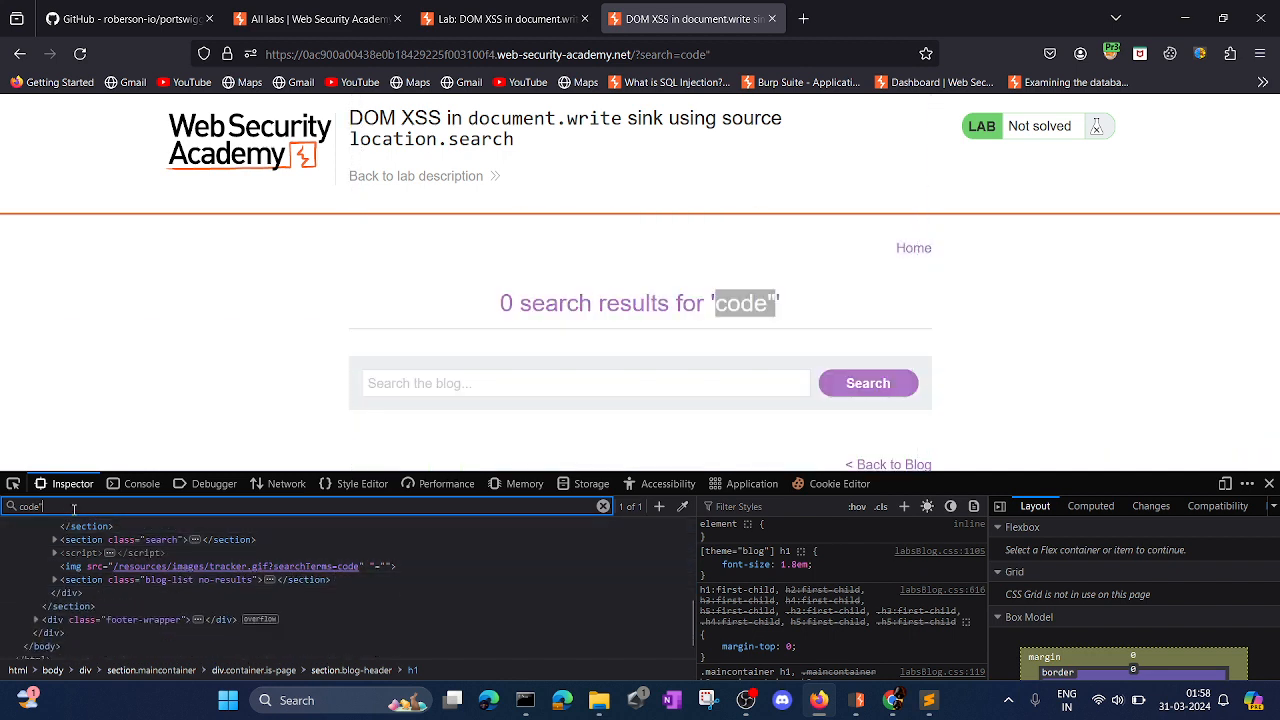
Repeat the HTML search for code" and select the tracker.gif image element to examine how the quote affects its src attribute.
{"action": "left_click", "coordinate": [790, 312]}
{"action": "left_click", "coordinate": [43, 507]}
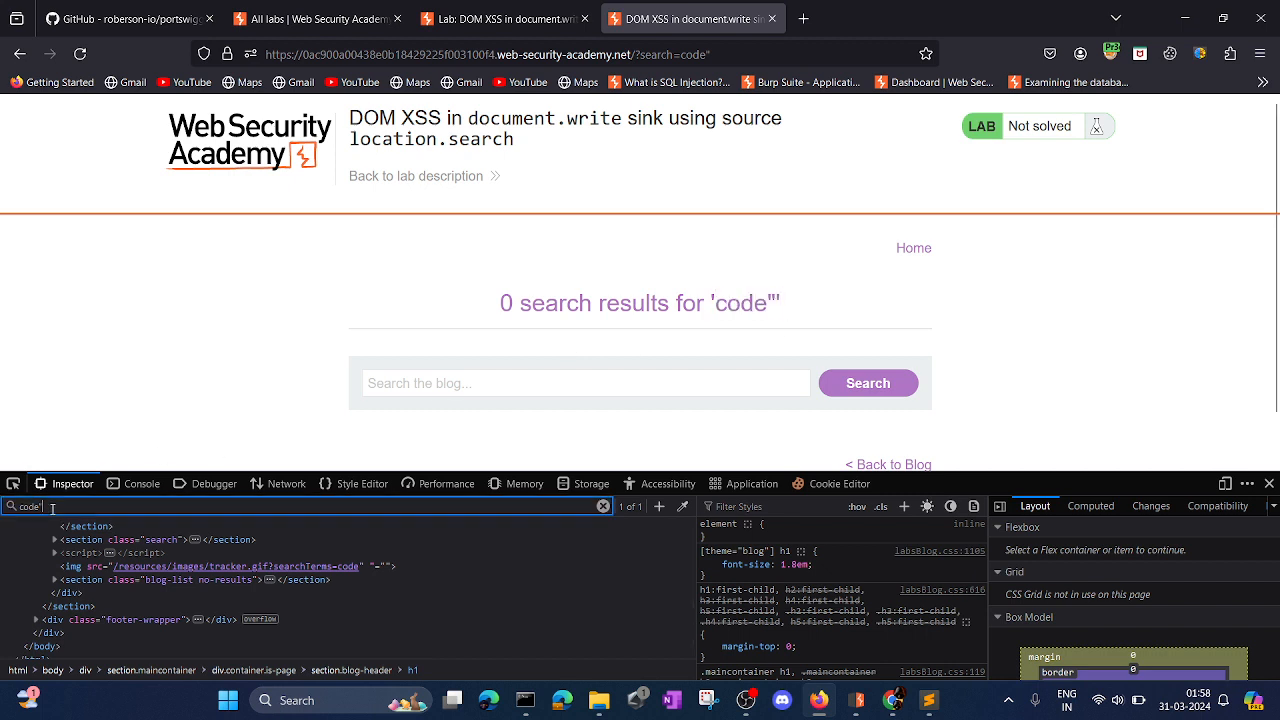
{"action": "key", "text": "Return"}
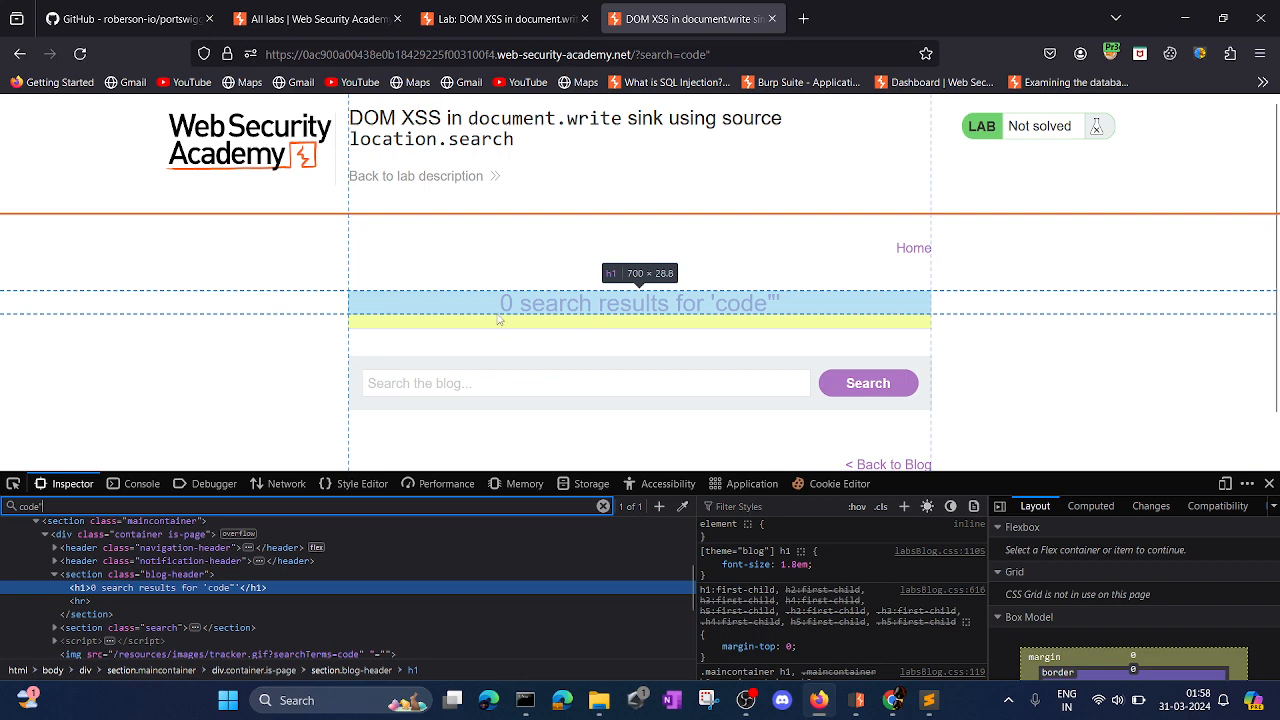
{"action": "scroll", "coordinate": [211, 609], "scroll_direction": "down", "scroll_amount": 2}
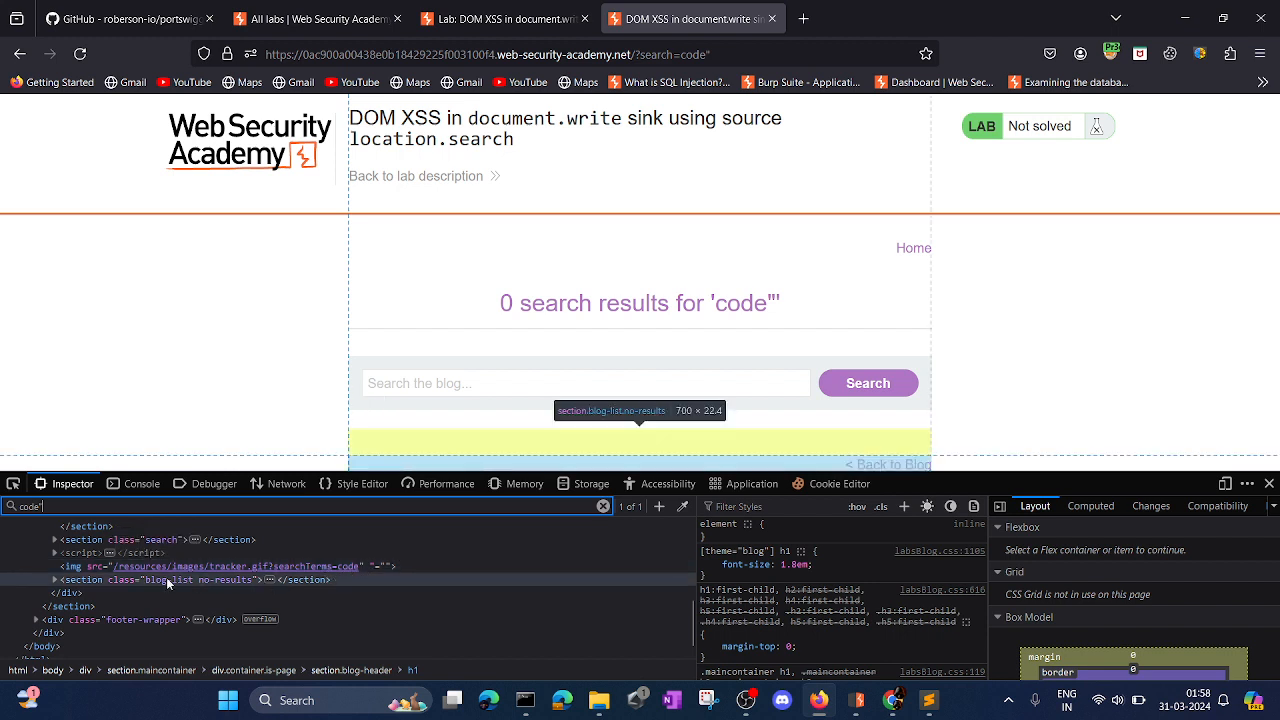
{"action": "left_click", "coordinate": [369, 570]}
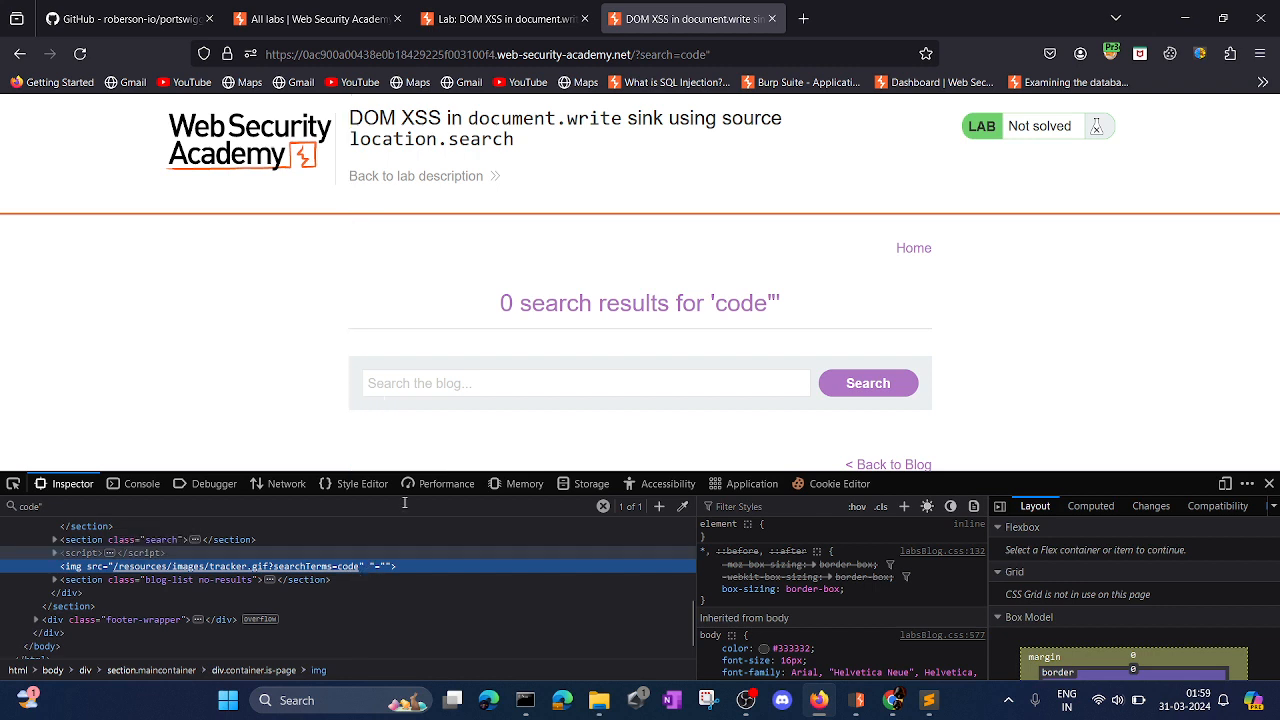
Begin a new search term in the blog's search field.
{"action": "left_click", "coordinate": [427, 390]}
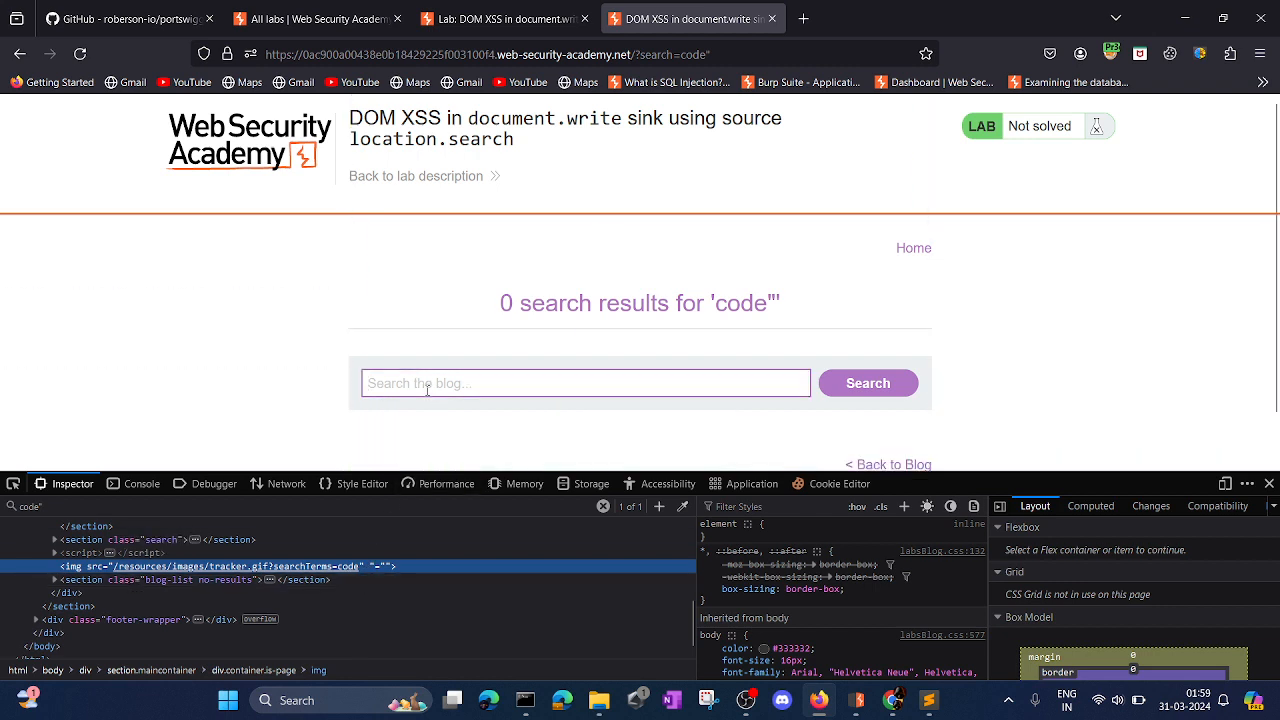
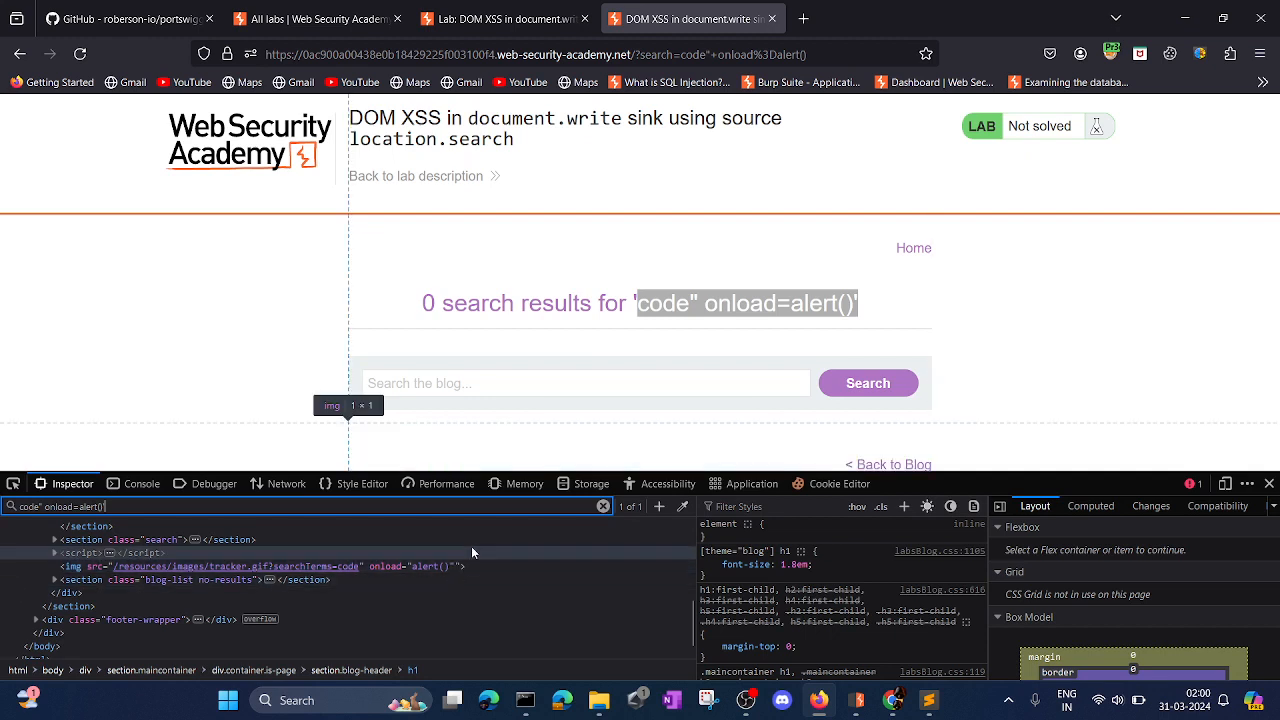
Activate the empty blog search field below the search results heading for entering another payload.
{"action": "left_click", "coordinate": [563, 383]}
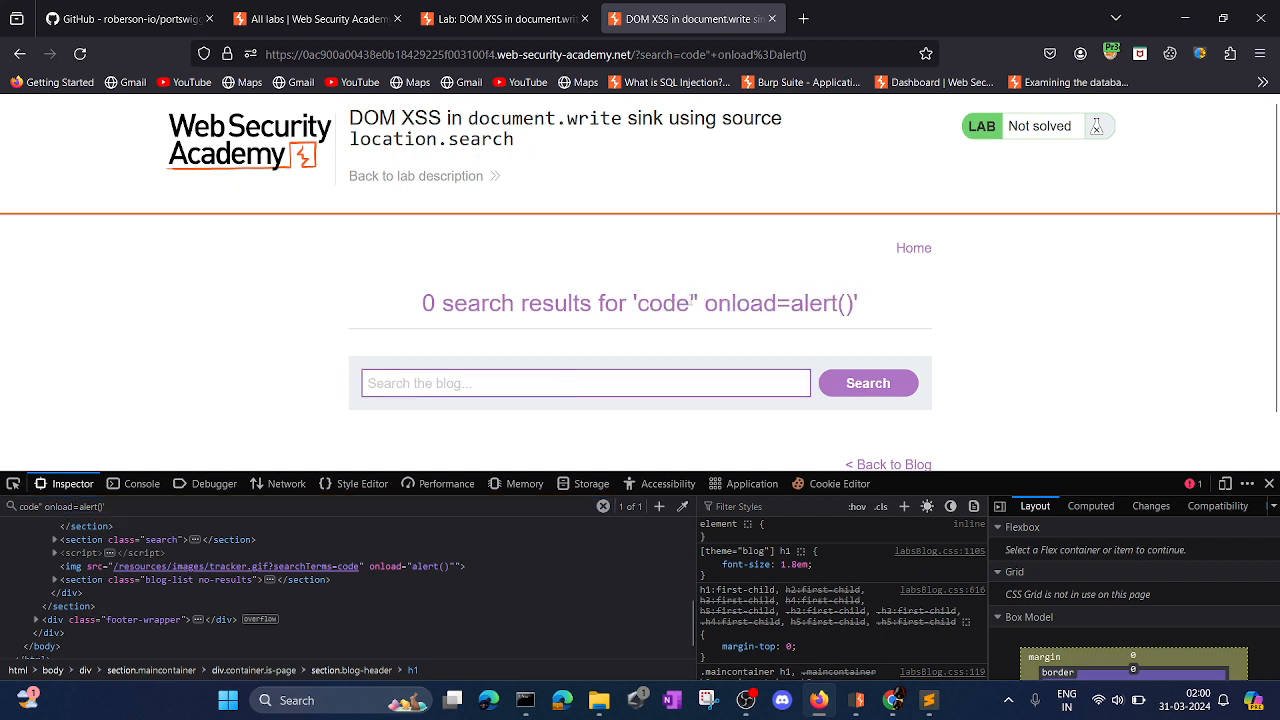
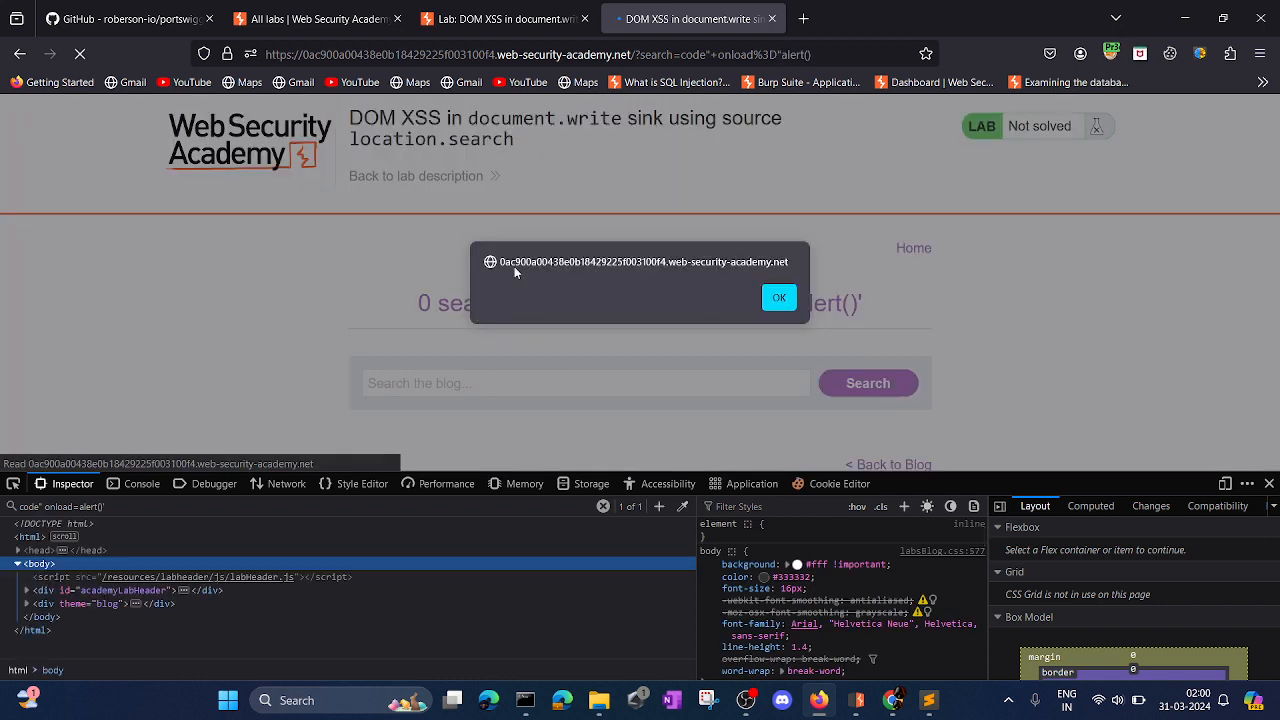
Dismiss the alert raised by the payload and highlight the congratulations message in the lab banner.
{"action": "left_click", "coordinate": [779, 297]}
{"action": "left_click_drag", "start_coordinate": [168, 233], "coordinate": [555, 256]}
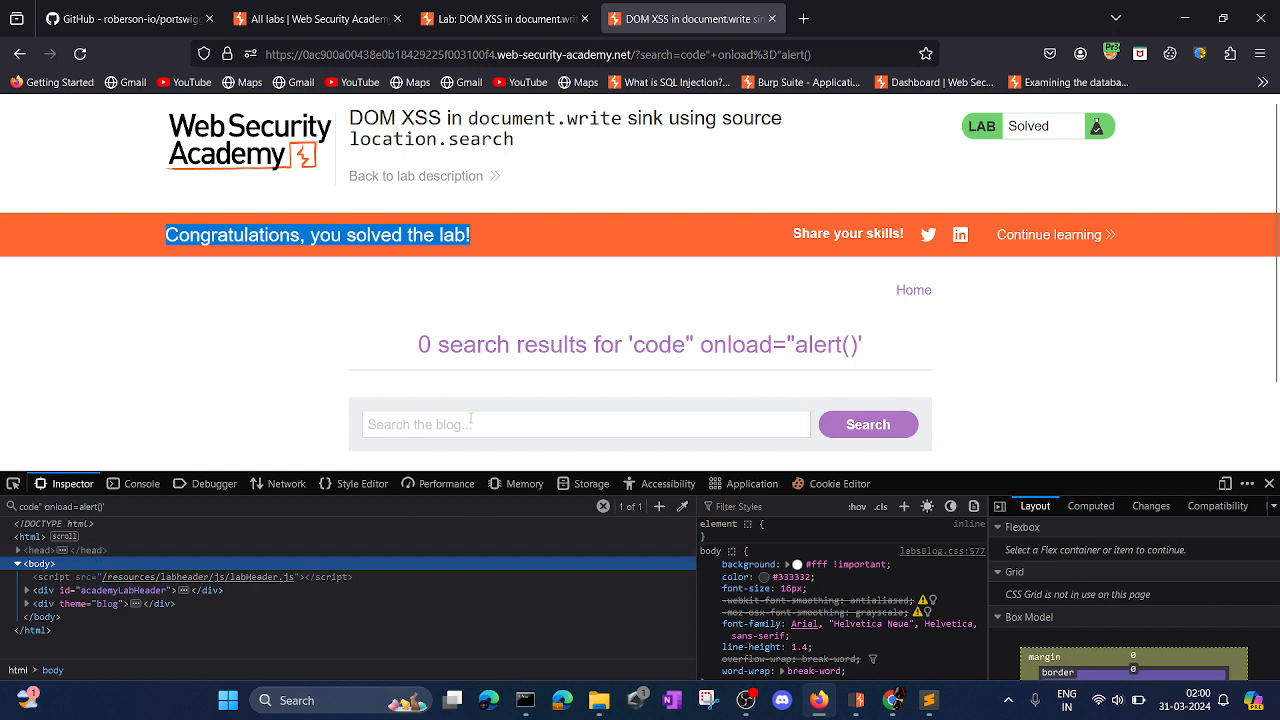
{"action": "left_click", "coordinate": [625, 344]}
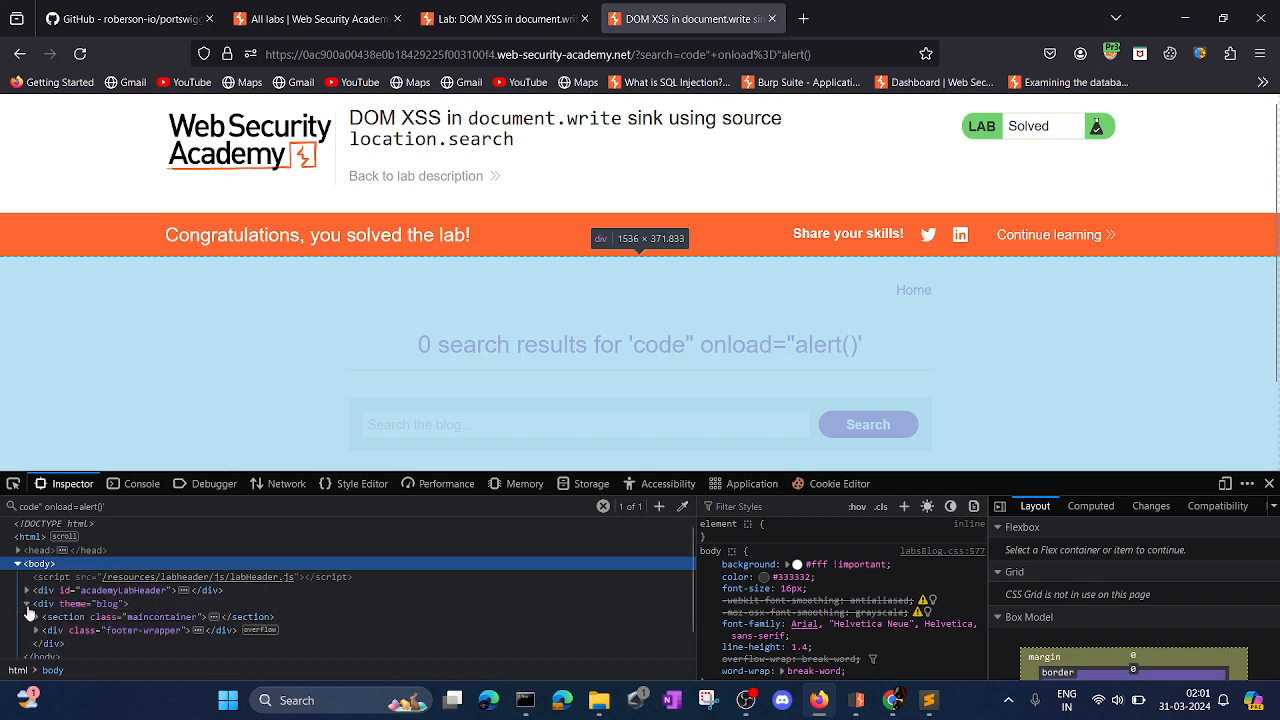
Expand the blog div, its maincontainer section and the is-page container in the markup to reveal the img element.
{"action": "left_click", "coordinate": [26, 604]}
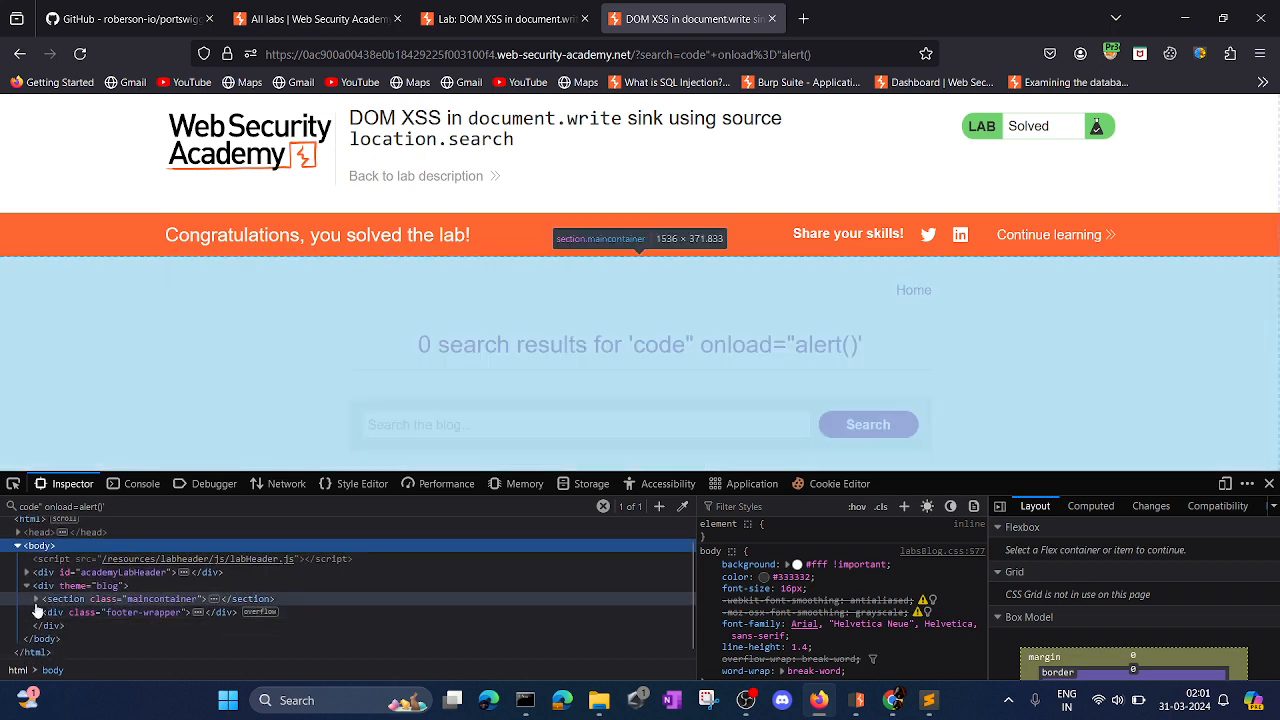
{"action": "left_click", "coordinate": [36, 599]}
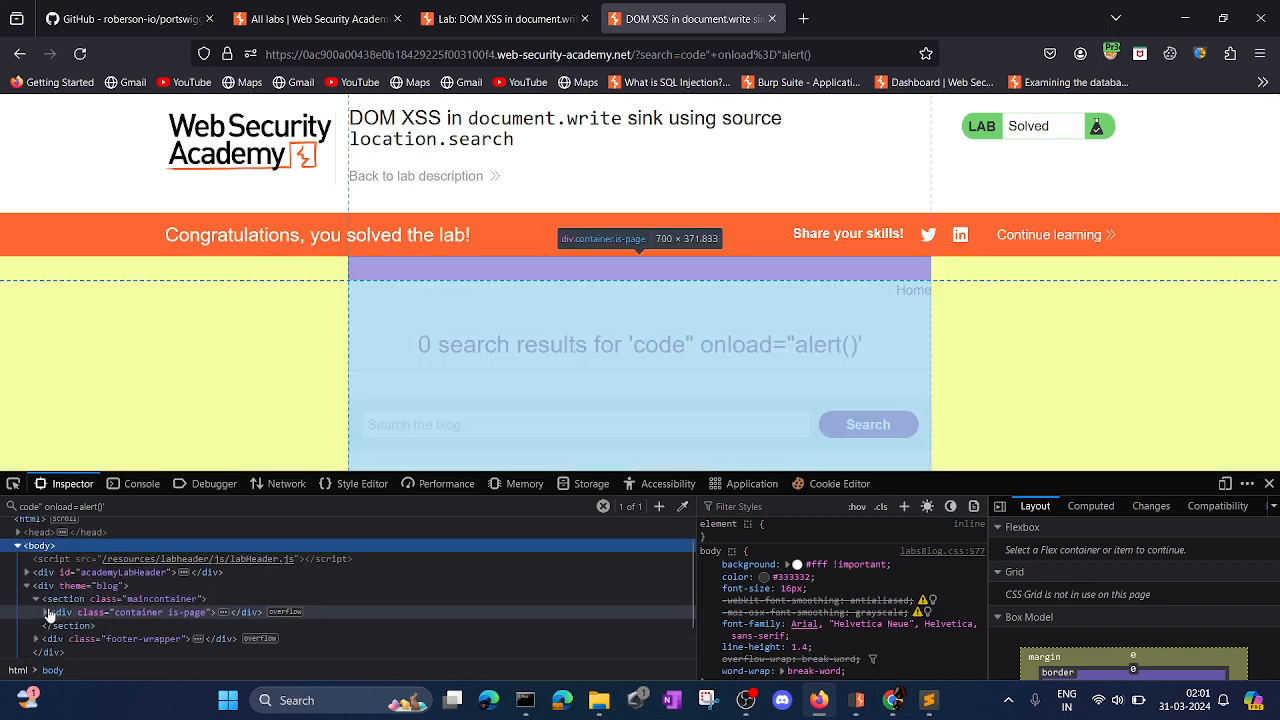
{"action": "left_click", "coordinate": [45, 612]}
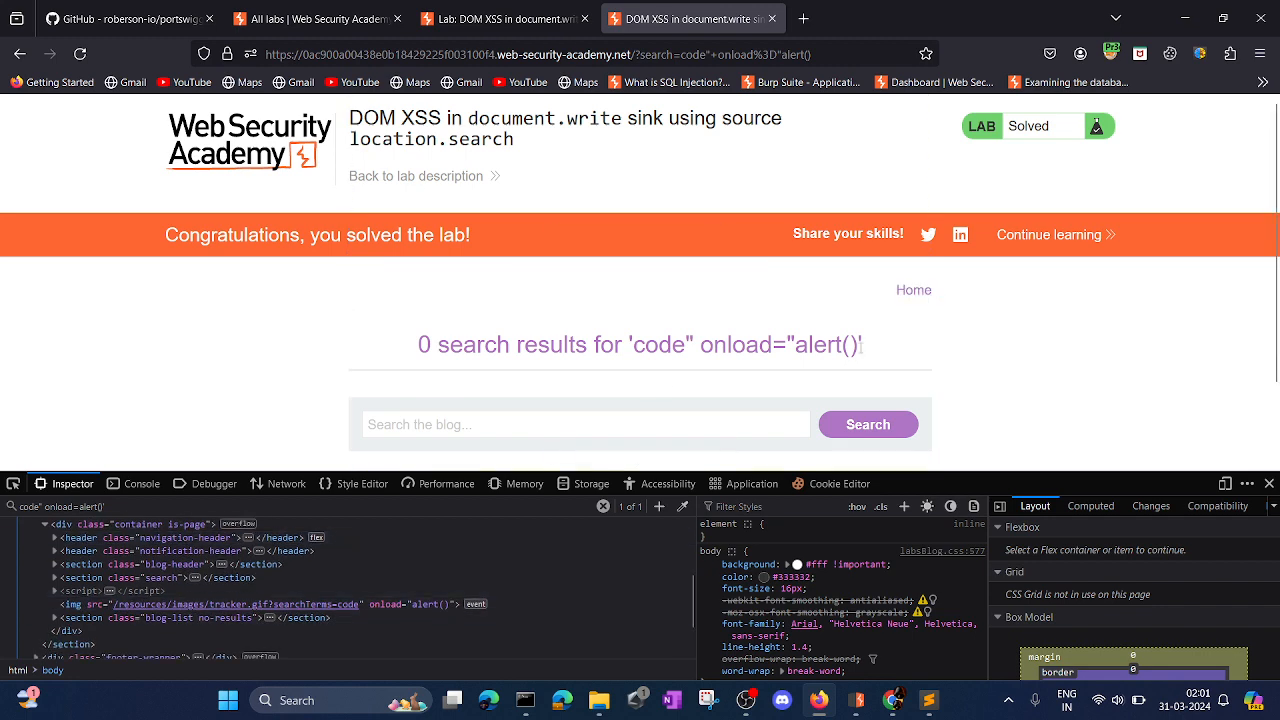
Search the page markup for alert() copied from the results heading and go through the matches to the img element.
{"action": "left_click_drag", "start_coordinate": [862, 345], "coordinate": [794, 345]}
{"action": "key", "text": "ctrl+c"}
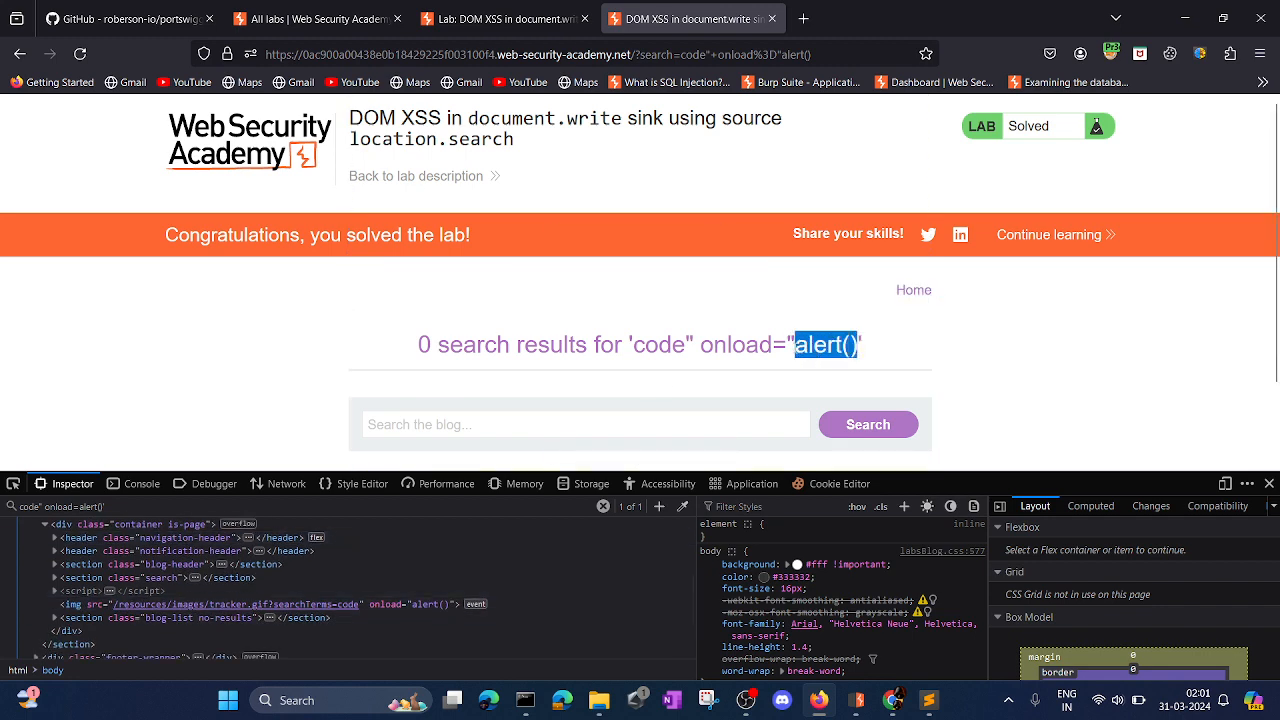
{"action": "left_click", "coordinate": [140, 508]}
{"action": "key", "text": "ctrl+a"}
{"action": "key", "text": "ctrl+v"}
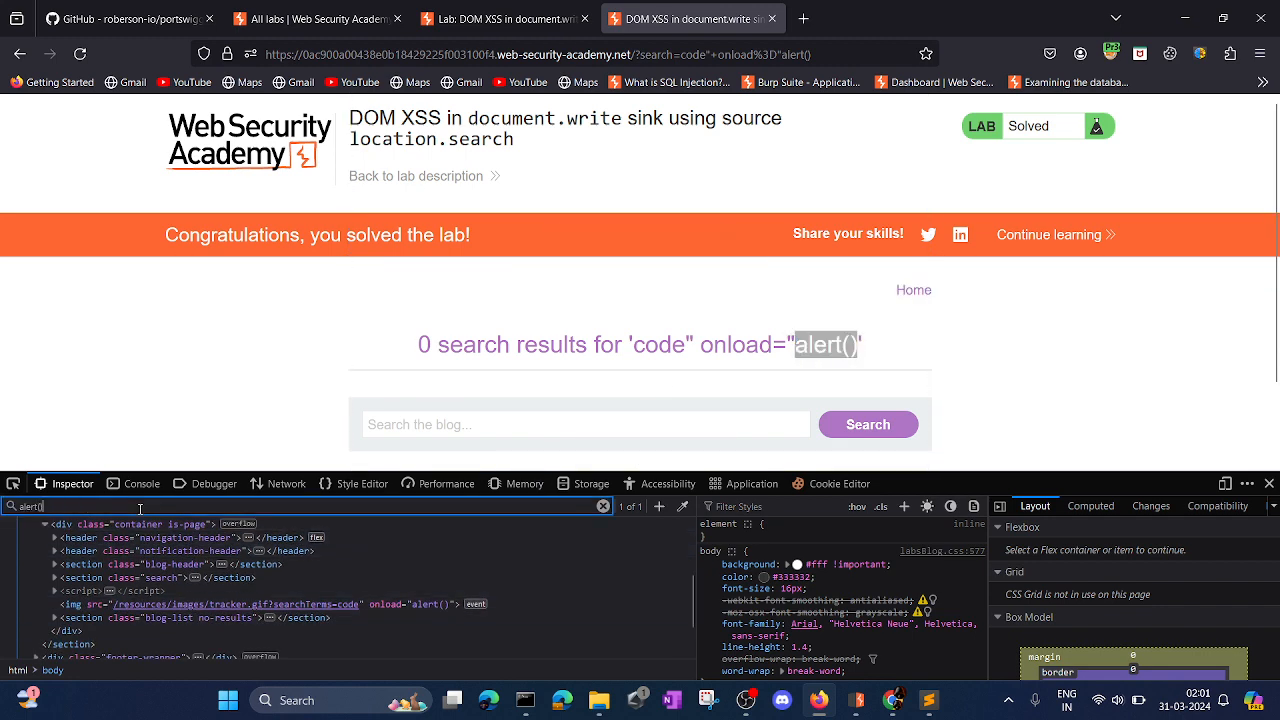
{"action": "key", "text": "Return"}
{"action": "key", "text": "Return"}
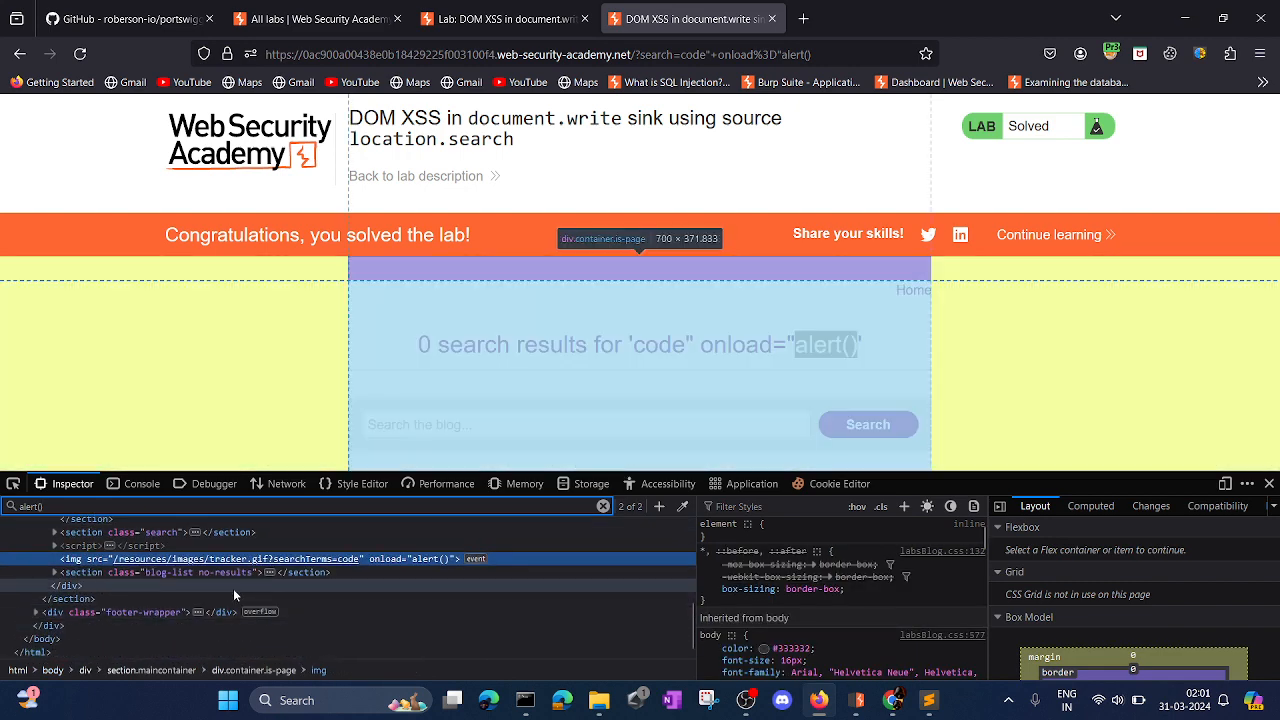
Examine the img element's src and injected onload="alert()" attribute alongside the blog-header markup.
{"action": "left_click", "coordinate": [239, 577]}
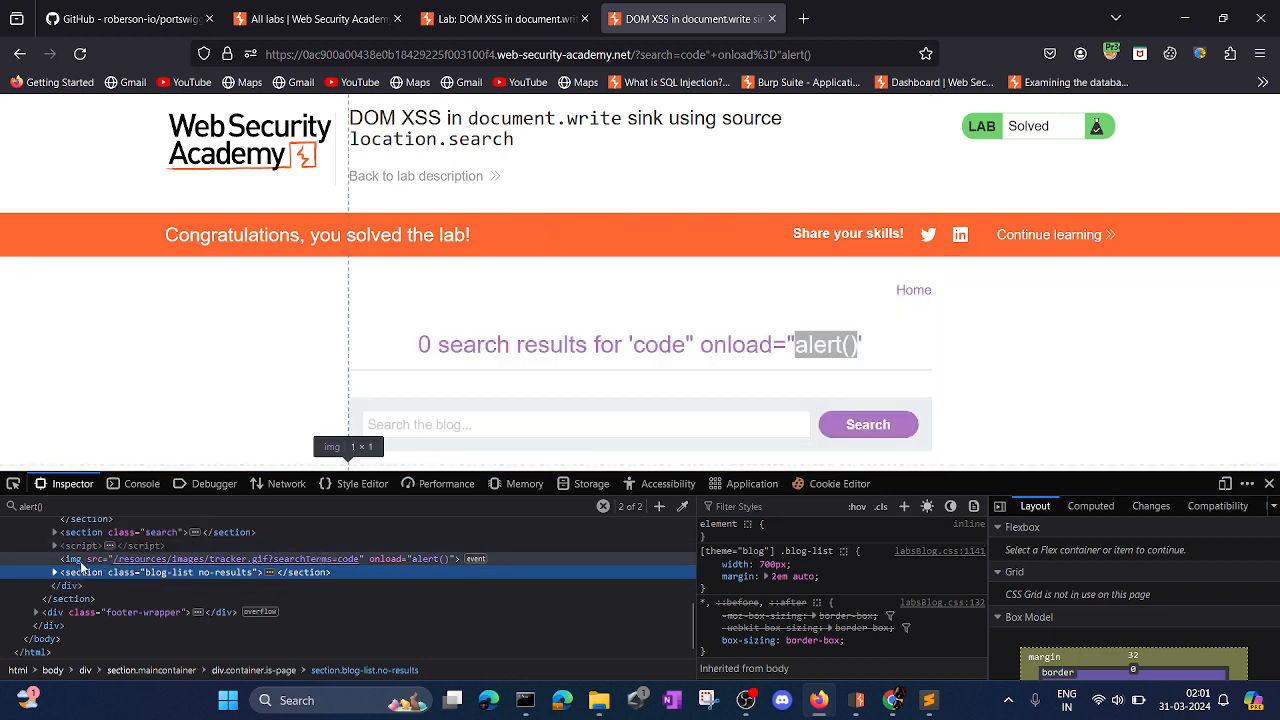
{"action": "scroll", "coordinate": [314, 446], "scroll_direction": "down", "scroll_amount": 2}
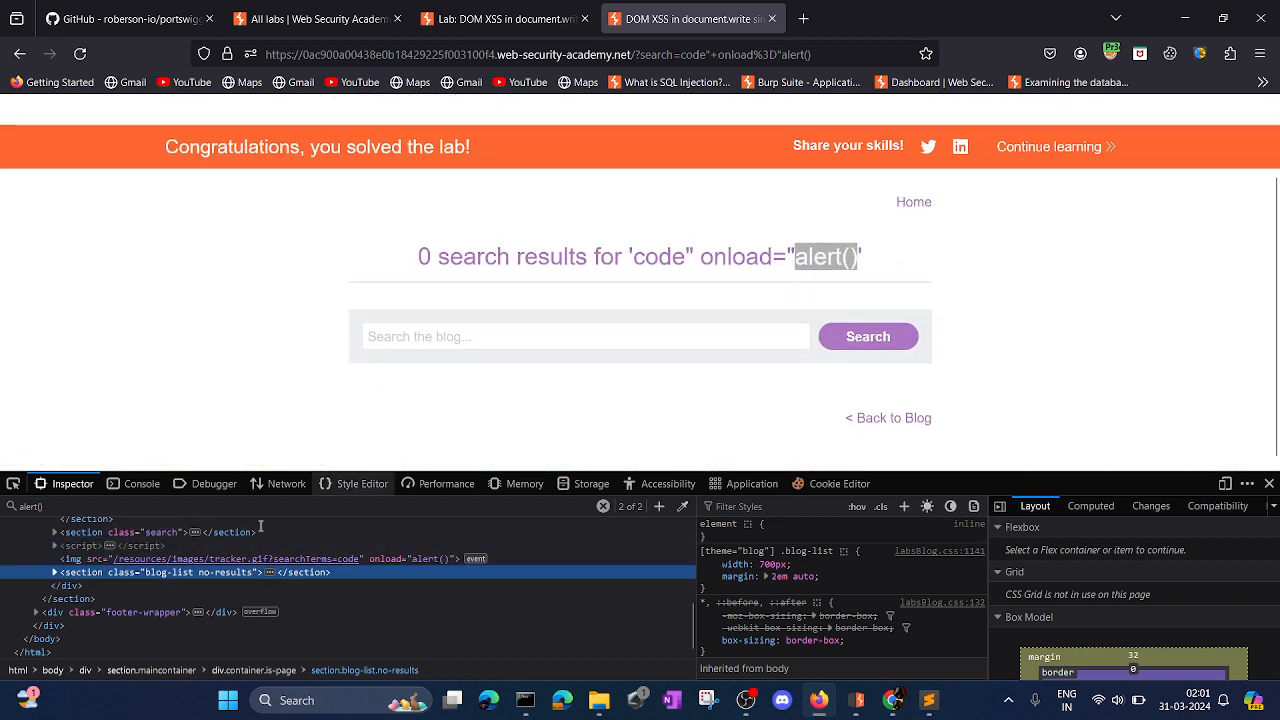
{"action": "left_click", "coordinate": [188, 559]}
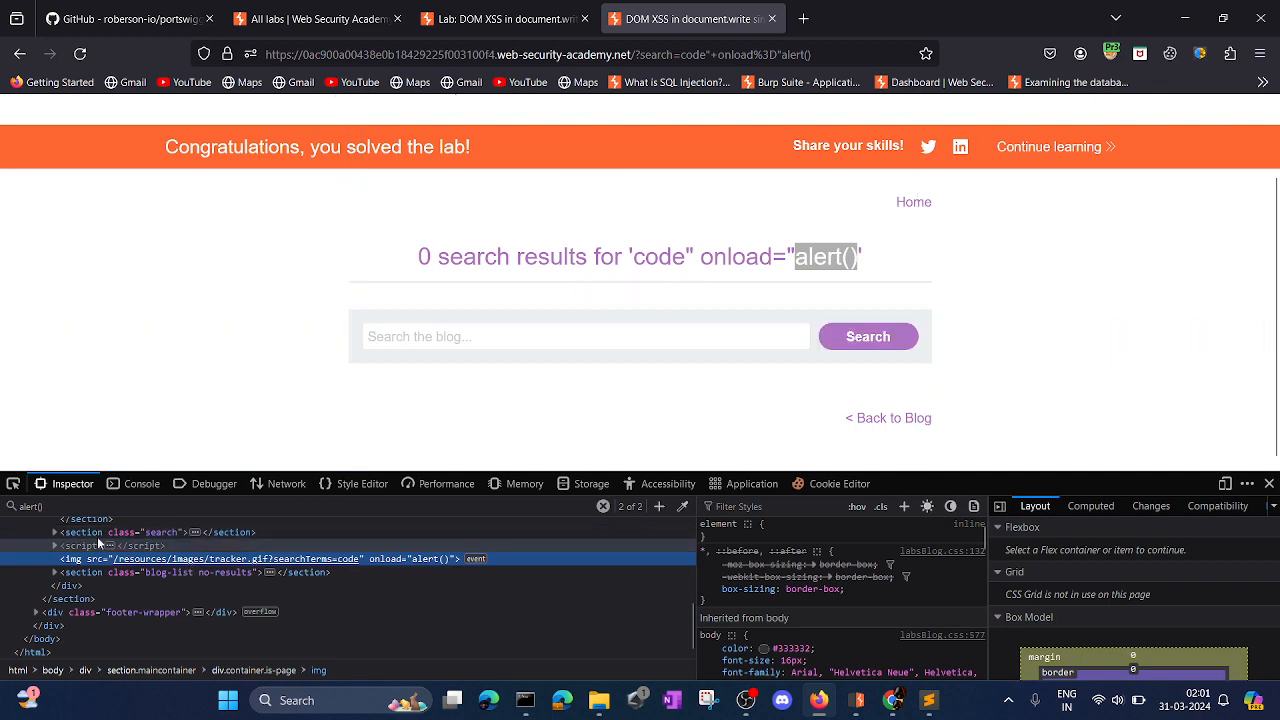
{"action": "left_click", "coordinate": [13, 484]}
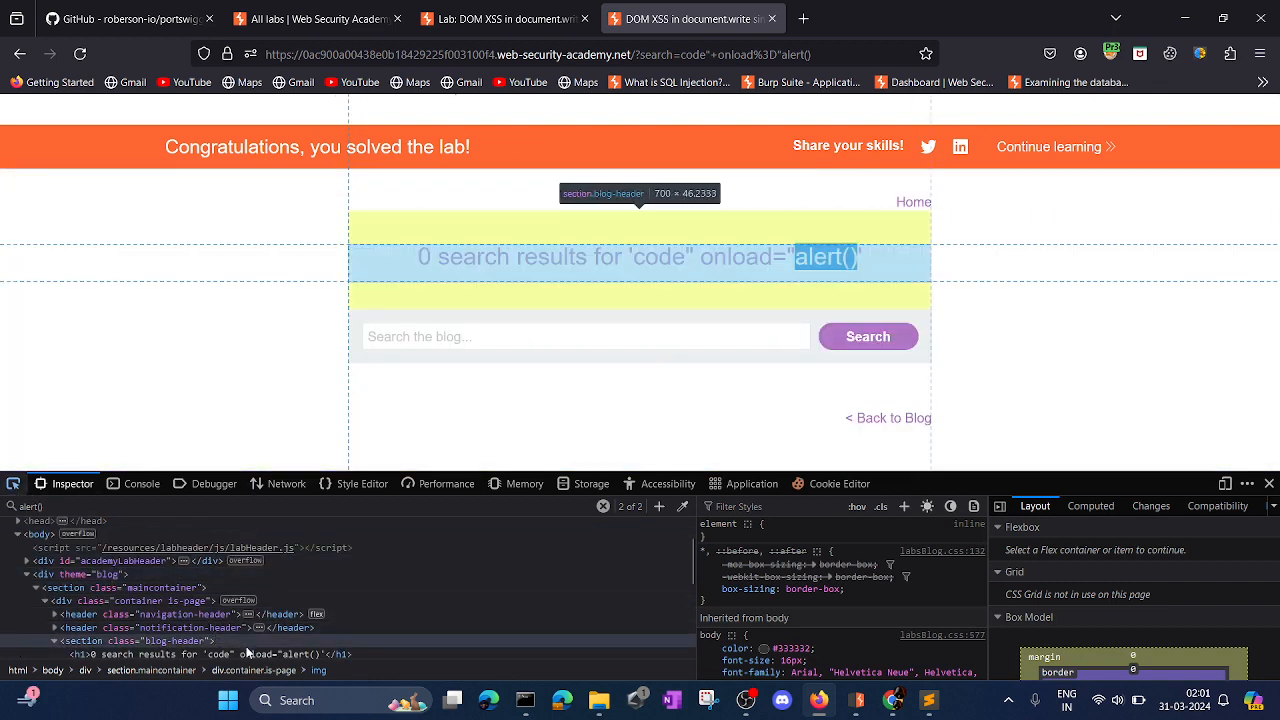
{"action": "scroll", "coordinate": [247, 651], "scroll_direction": "down", "scroll_amount": 2}
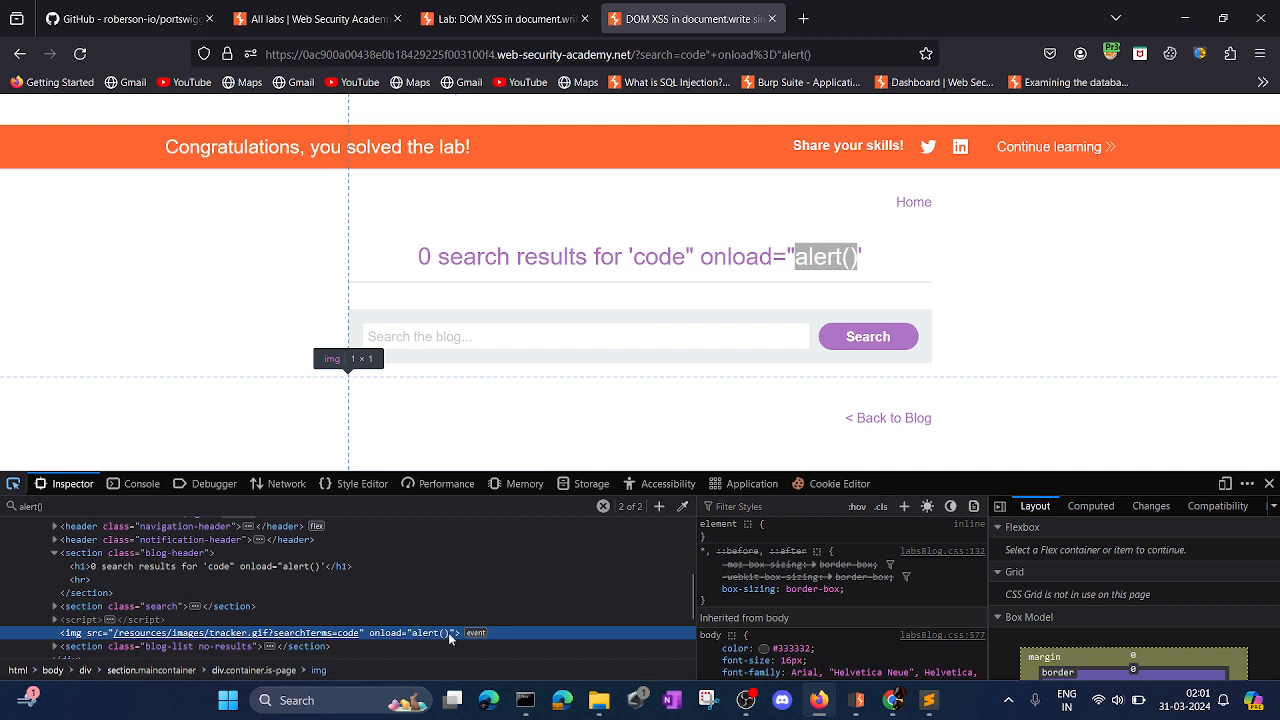
Inspect the blog search input, activate it and browse through its previously entered payloads.
{"action": "key", "text": "ctrl+shift+c"}
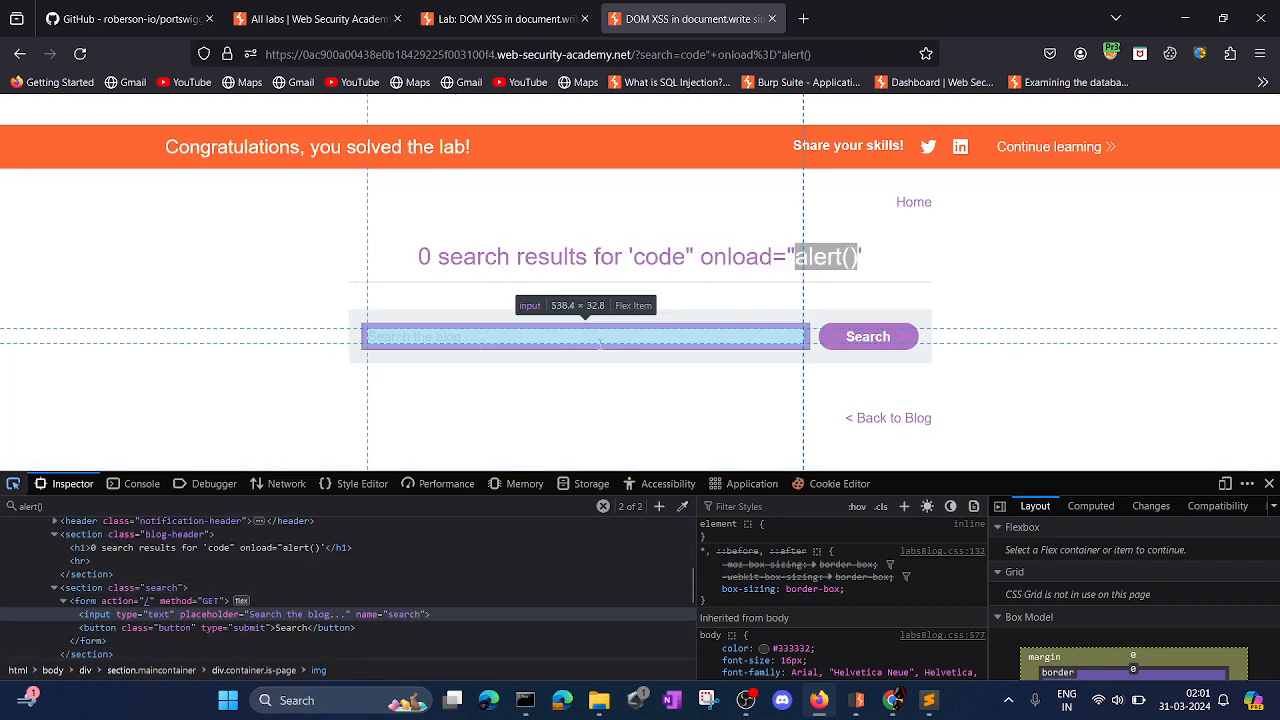
{"action": "left_click", "coordinate": [576, 341]}
{"action": "left_click", "coordinate": [575, 336]}
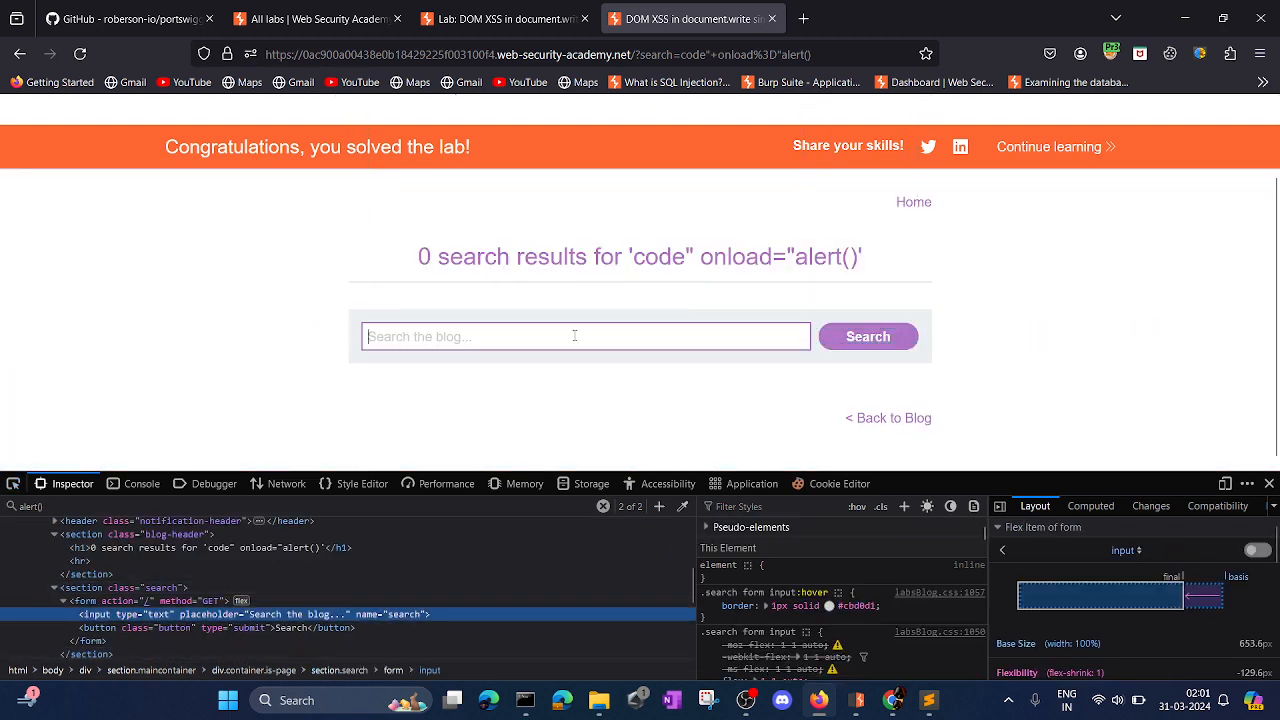
{"action": "key", "text": "Down"}
{"action": "key", "text": "Down"}
{"action": "key", "text": "Down"}
{"action": "key", "text": "Down"}
{"action": "key", "text": "Down"}
{"action": "key", "text": "Down"}
{"action": "key", "text": "Down"}
{"action": "key", "text": "Down"}
{"action": "key", "text": "Down"}
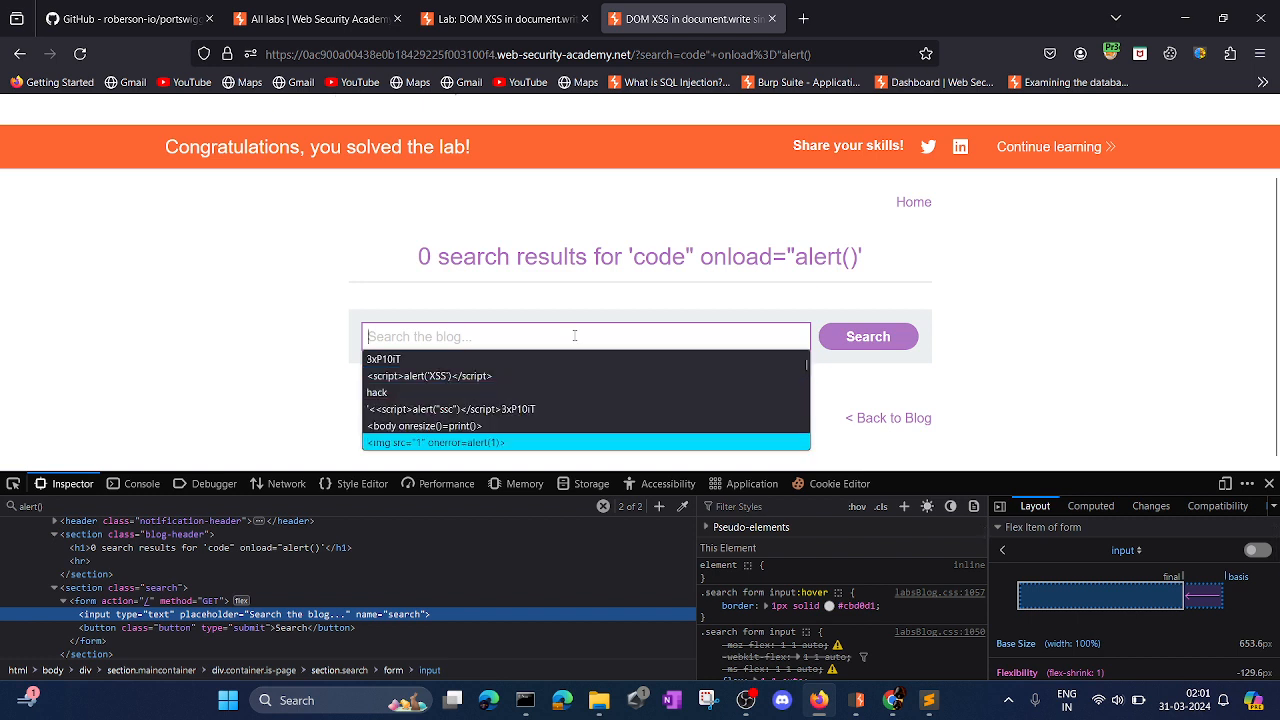
{"action": "key", "text": "Up"}
{"action": "key", "text": "Up"}
{"action": "key", "text": "Up"}
{"action": "key", "text": "Up"}
{"action": "key", "text": "Up"}
{"action": "key", "text": "Up"}
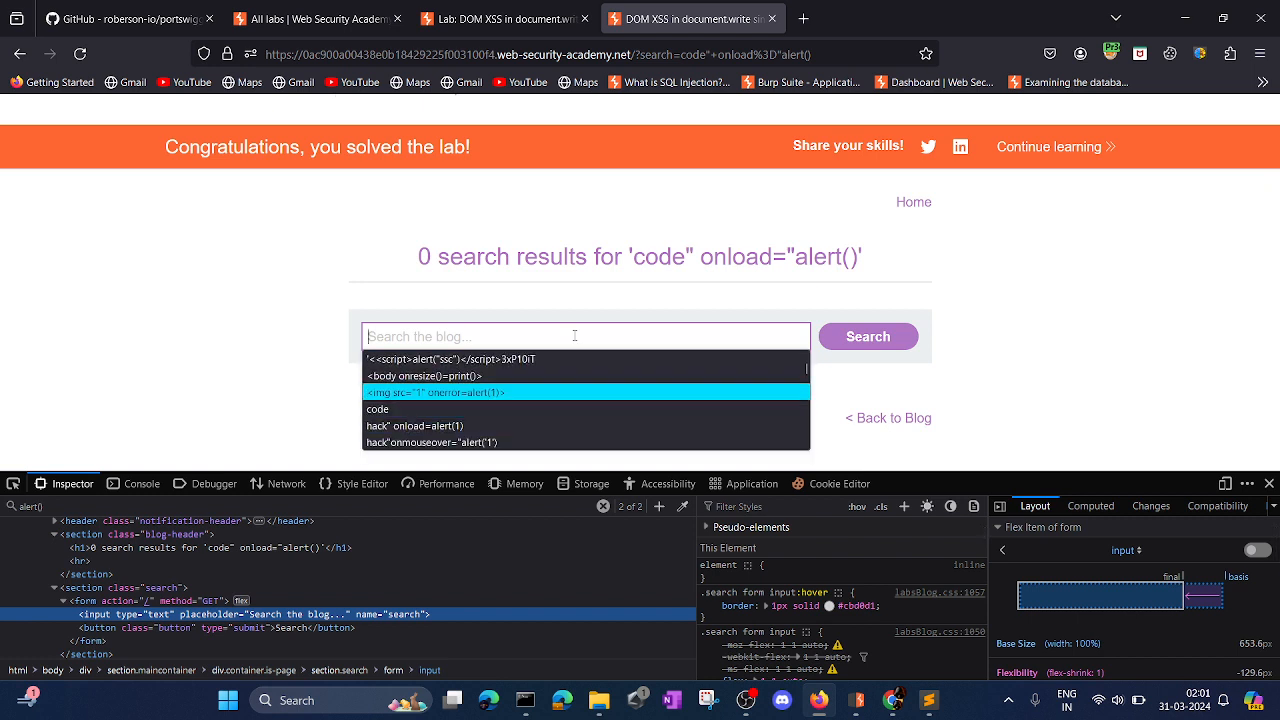
Select the payload code" onload="alert() in the search results heading.
{"action": "left_click_drag", "start_coordinate": [634, 257], "coordinate": [857, 266]}
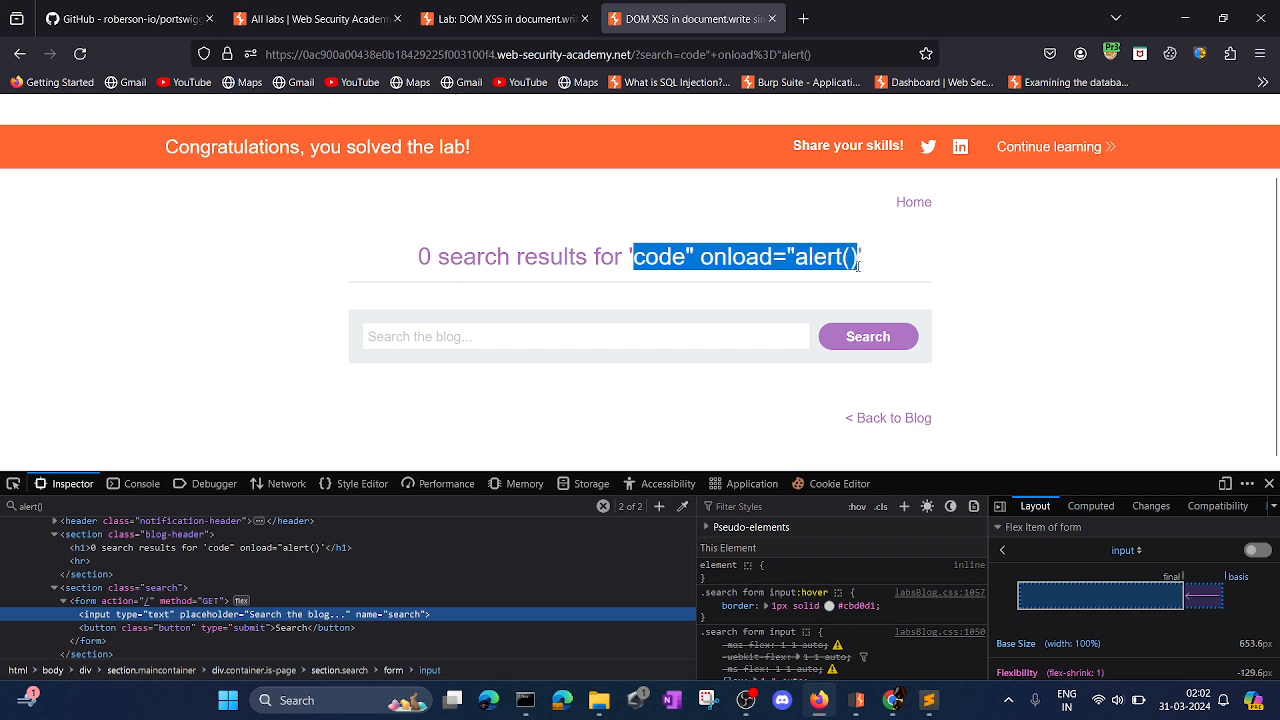
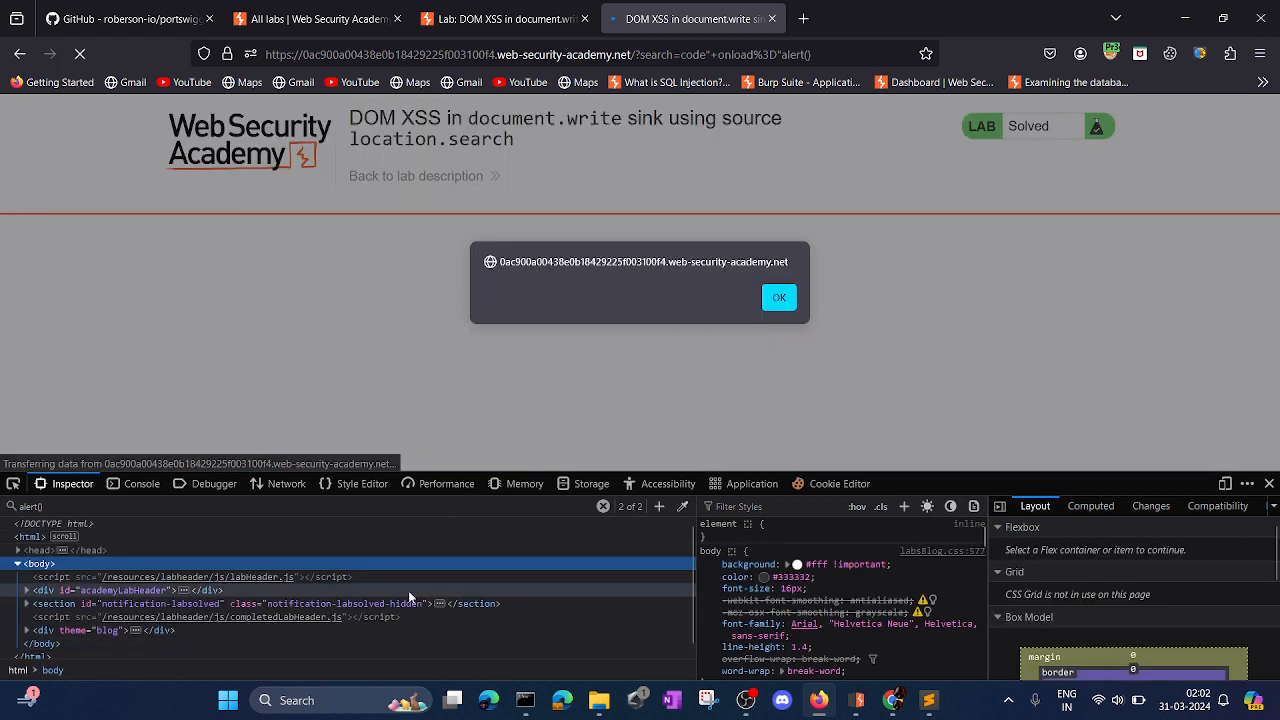
Dismiss the alert dialog triggered by the injected onload payload so the search results page finishes loading.
{"action": "scroll", "coordinate": [359, 614], "scroll_direction": "down", "scroll_amount": 1}
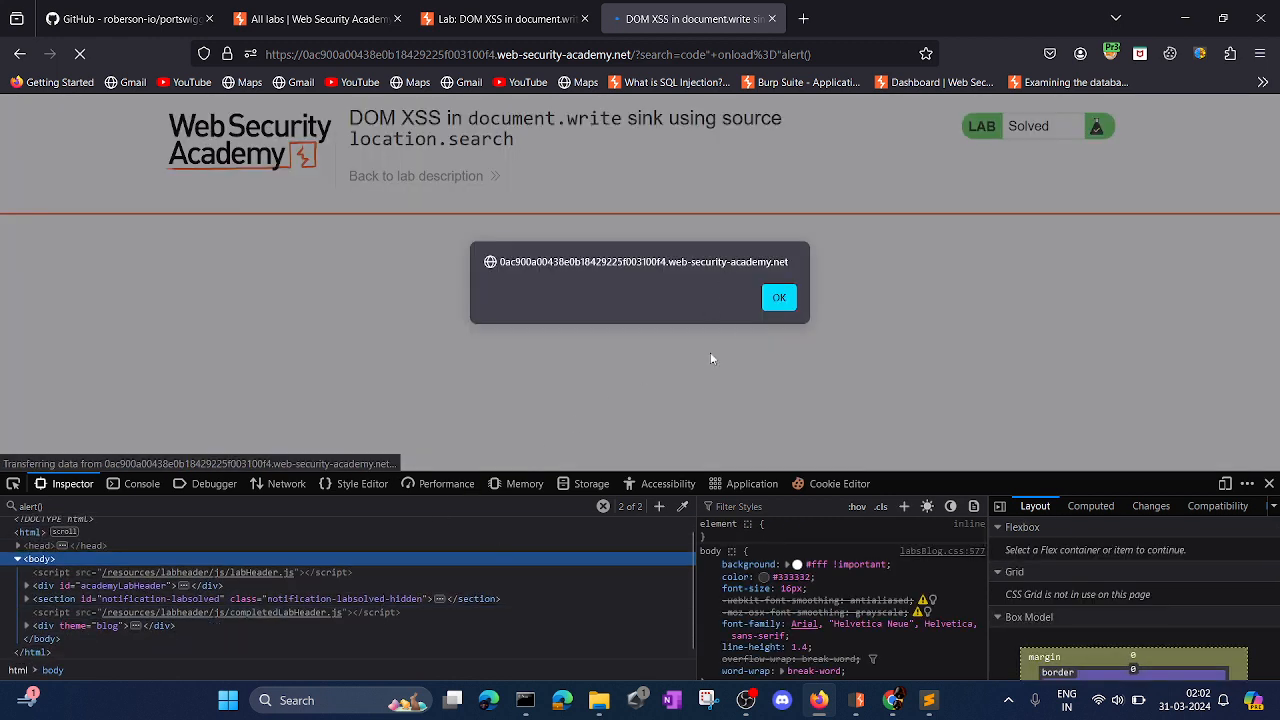
{"action": "left_click", "coordinate": [778, 299]}
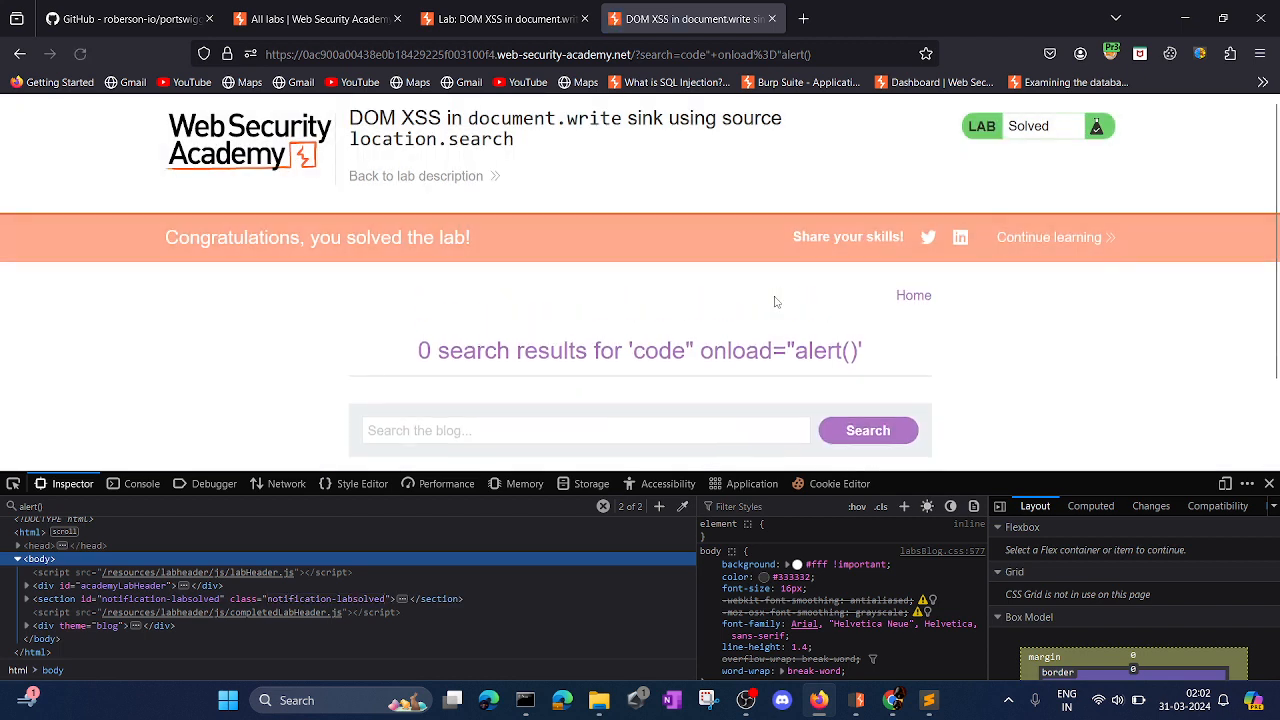